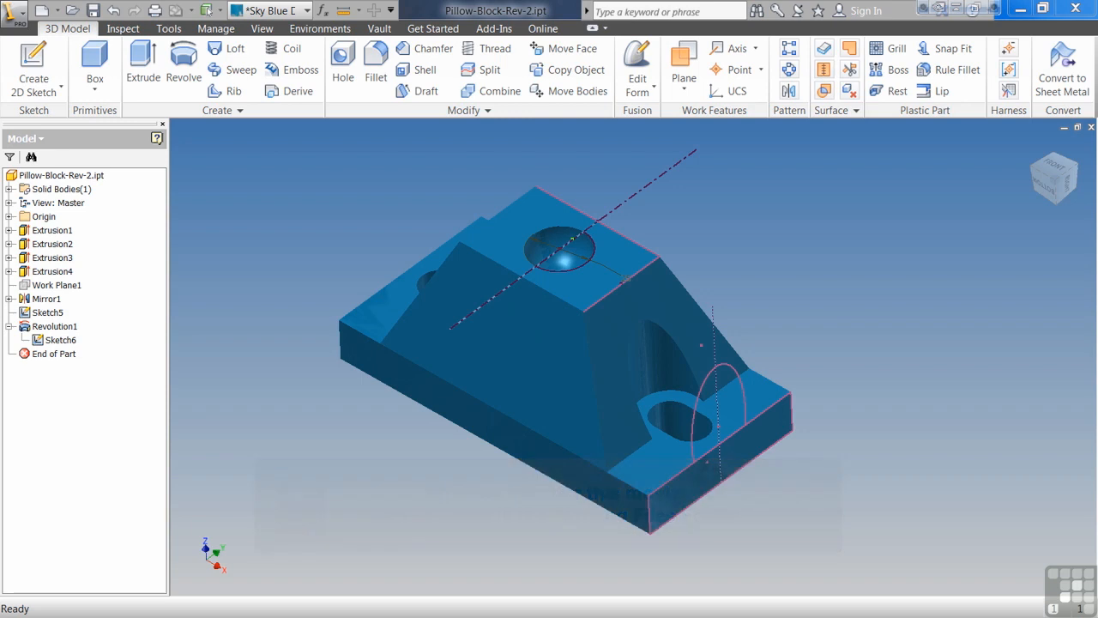
Open Sketch5 for editing and toggle the vertical line through the arch so it ends as construction geometry
{"action": "double_click", "coordinate": [48, 312]}
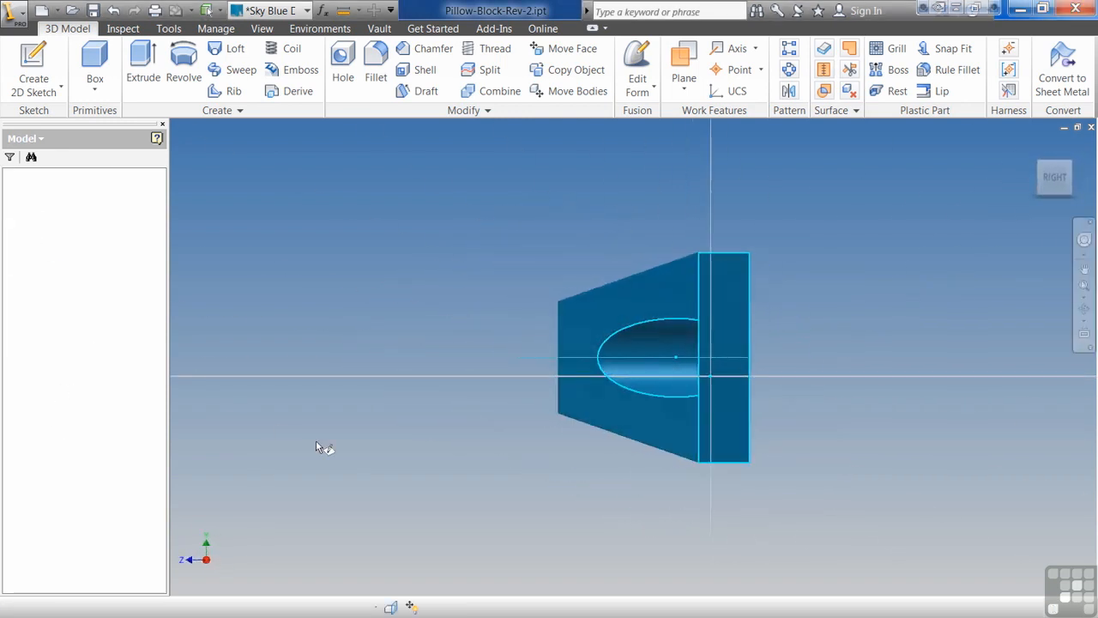
{"action": "key", "text": "F6"}
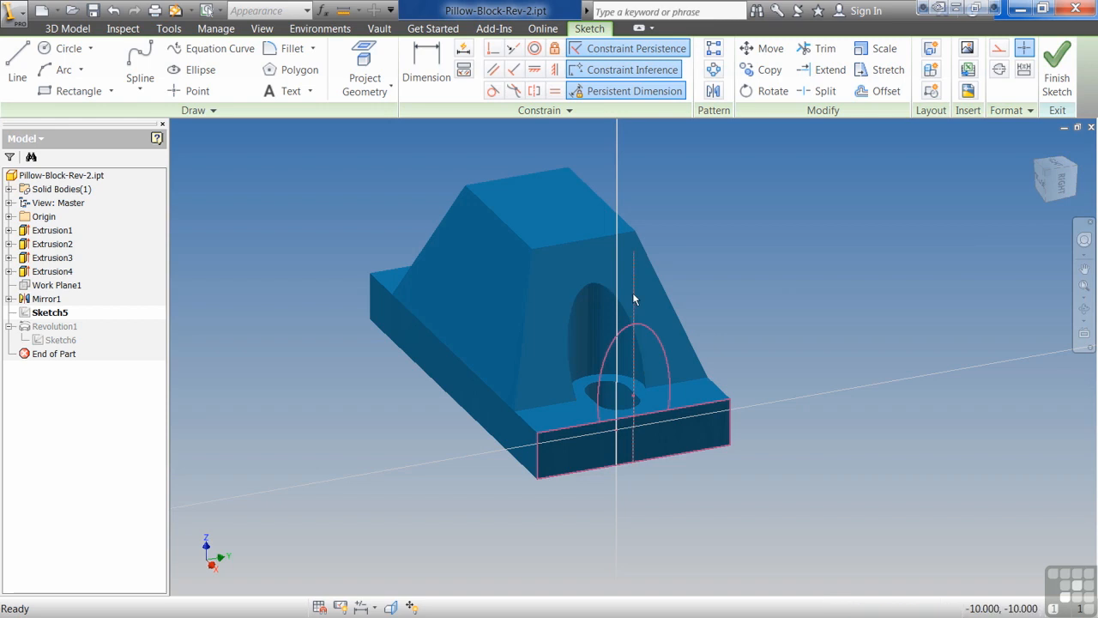
{"action": "left_click", "coordinate": [1000, 51]}
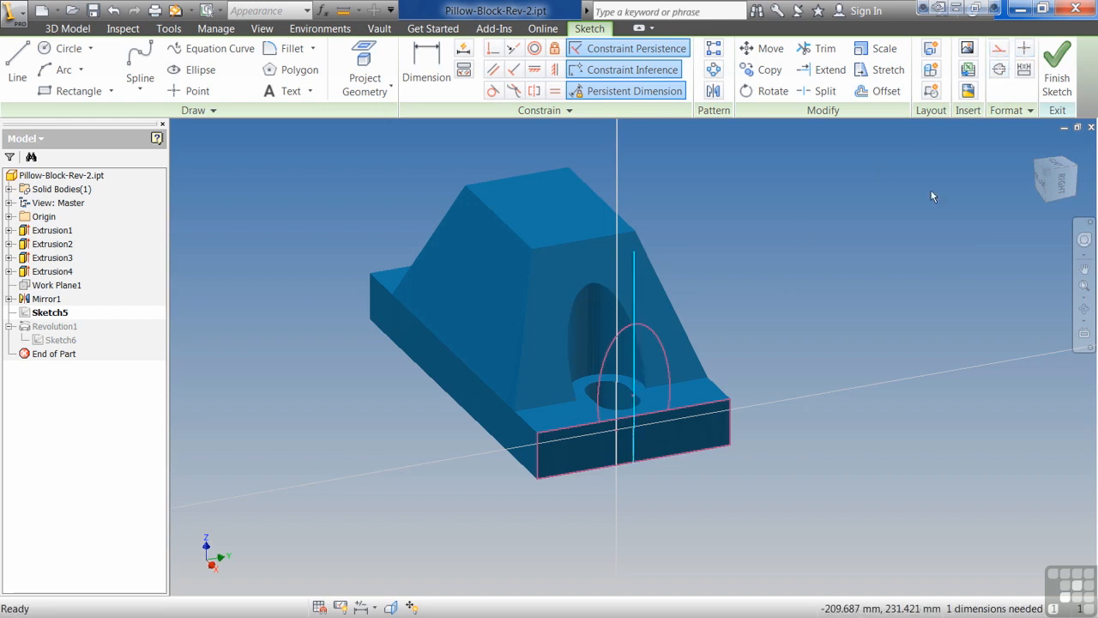
{"action": "left_click", "coordinate": [634, 280]}
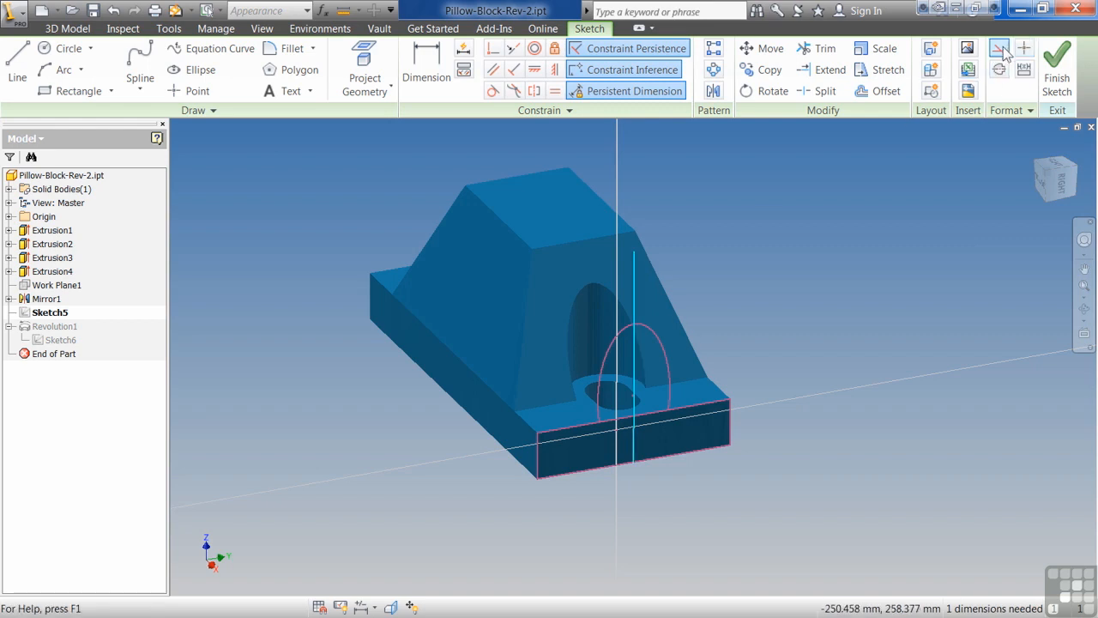
{"action": "left_click", "coordinate": [1001, 49]}
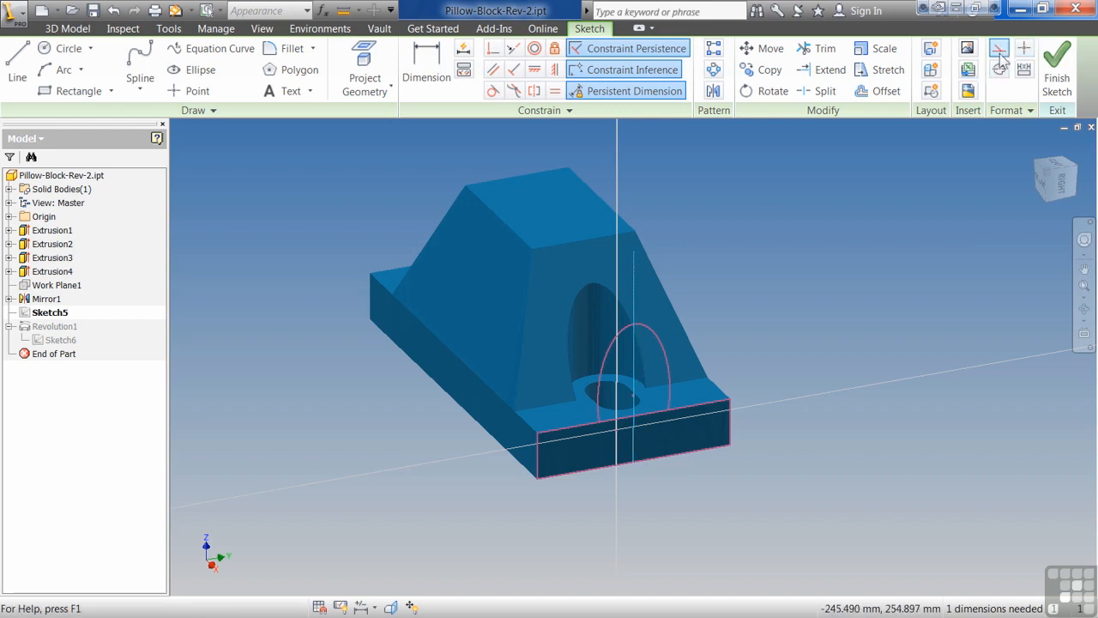
{"action": "left_click", "coordinate": [807, 276]}
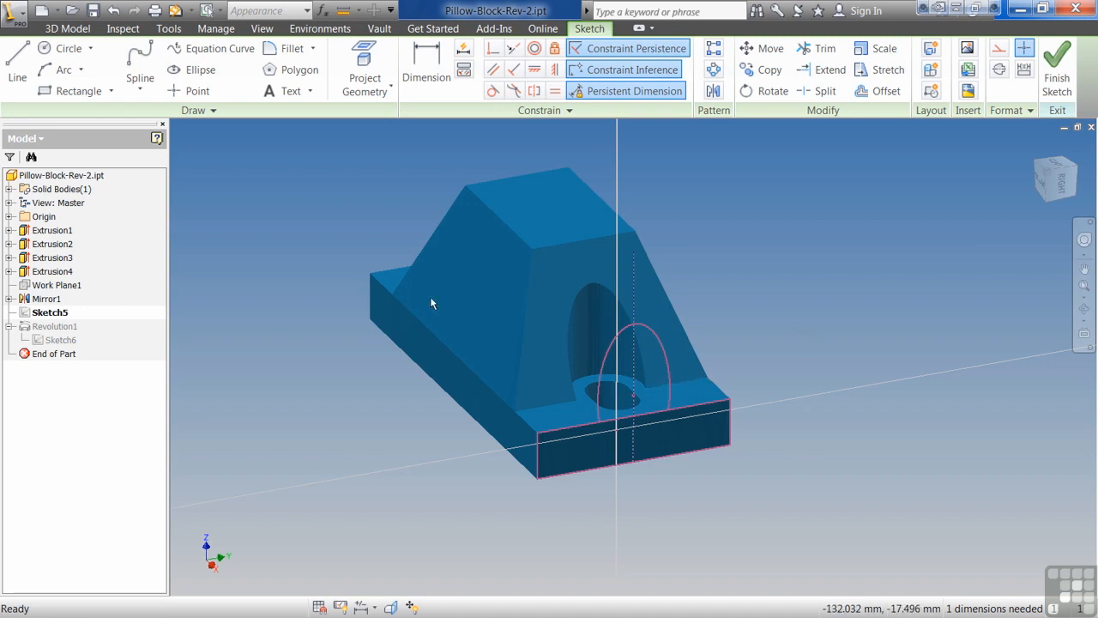
Finish the sketch and extrude its arched profile 10 mm in the flipped direction, toward the block
{"action": "key", "text": "e"}
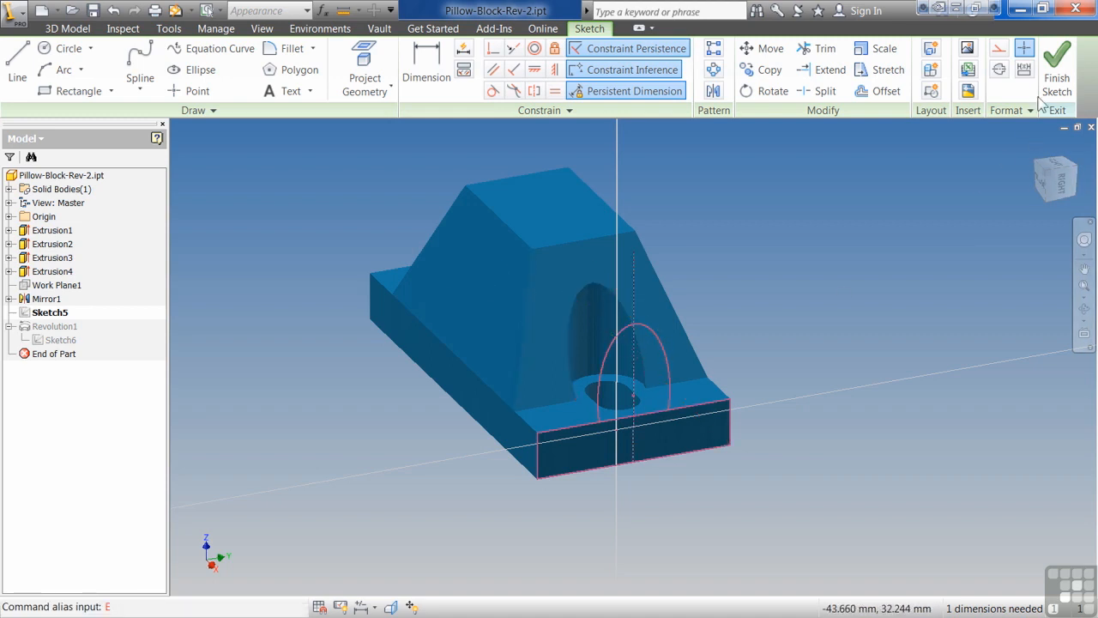
{"action": "left_click", "coordinate": [1057, 68]}
{"action": "left_click", "coordinate": [143, 62]}
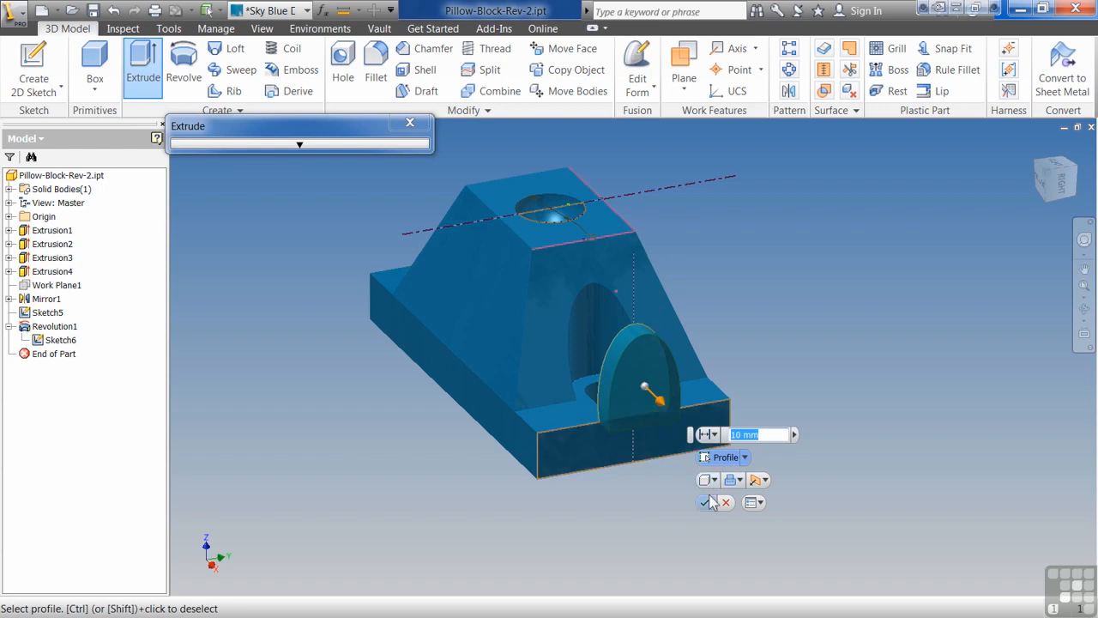
{"action": "left_click", "coordinate": [765, 481]}
{"action": "left_click", "coordinate": [780, 518]}
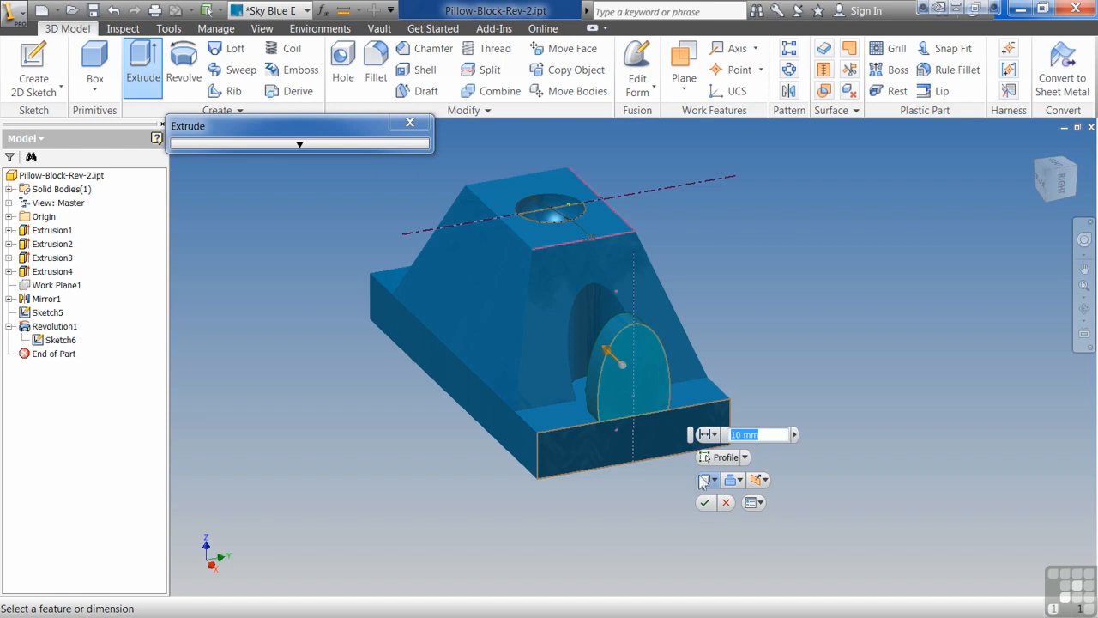
{"action": "left_click", "coordinate": [704, 502]}
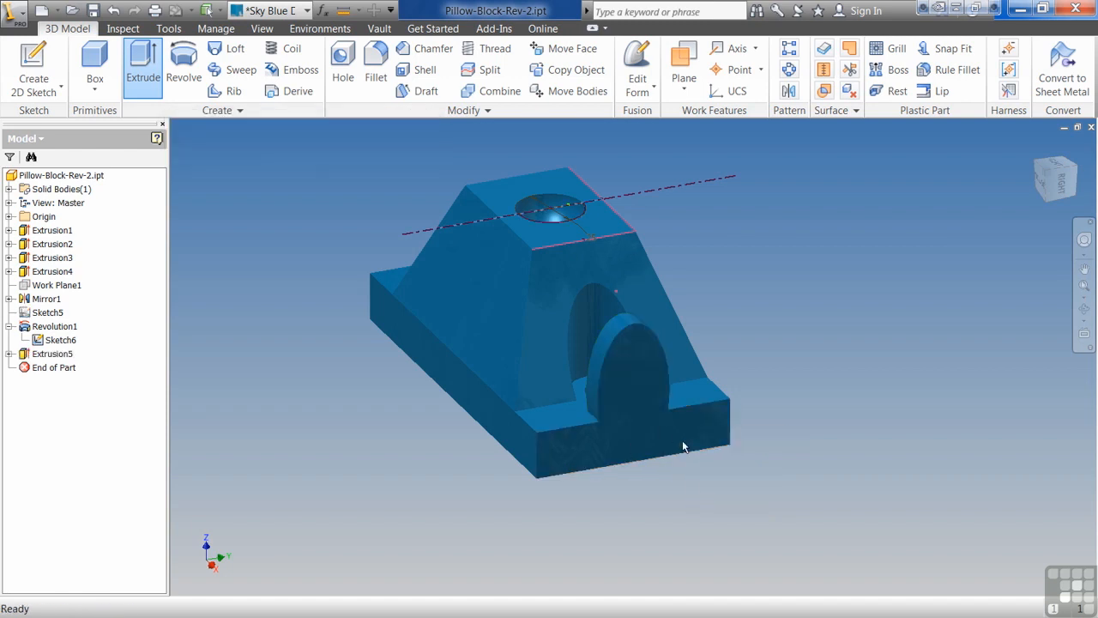
Turn on the visibility of Sketch5 nested under Extrusion5
{"action": "left_click", "coordinate": [9, 354]}
{"action": "right_click", "coordinate": [54, 367]}
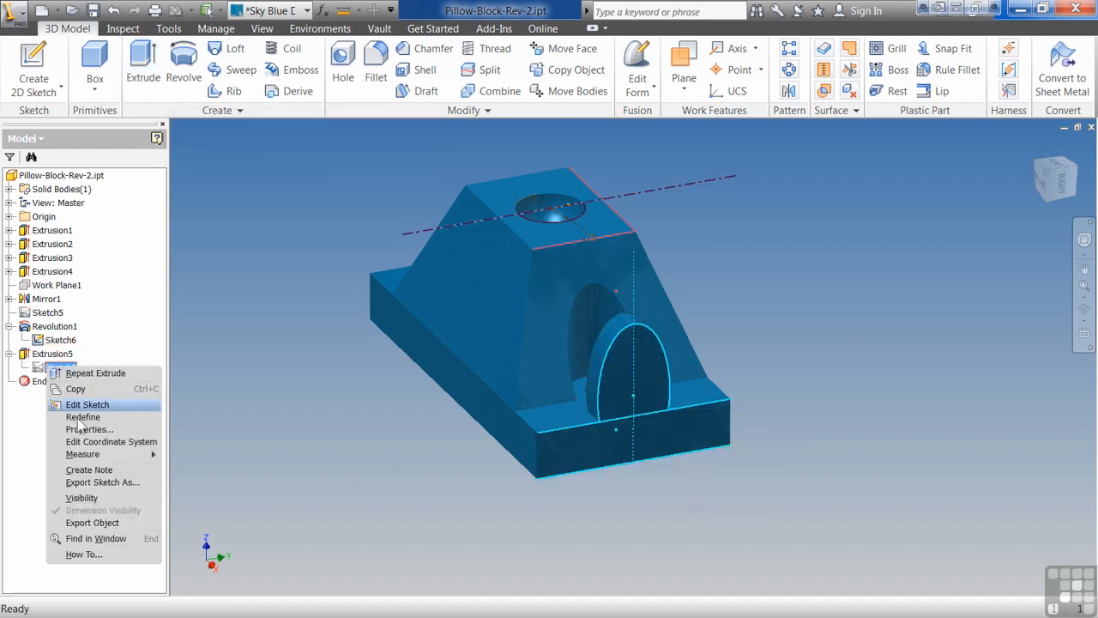
{"action": "left_click", "coordinate": [214, 501]}
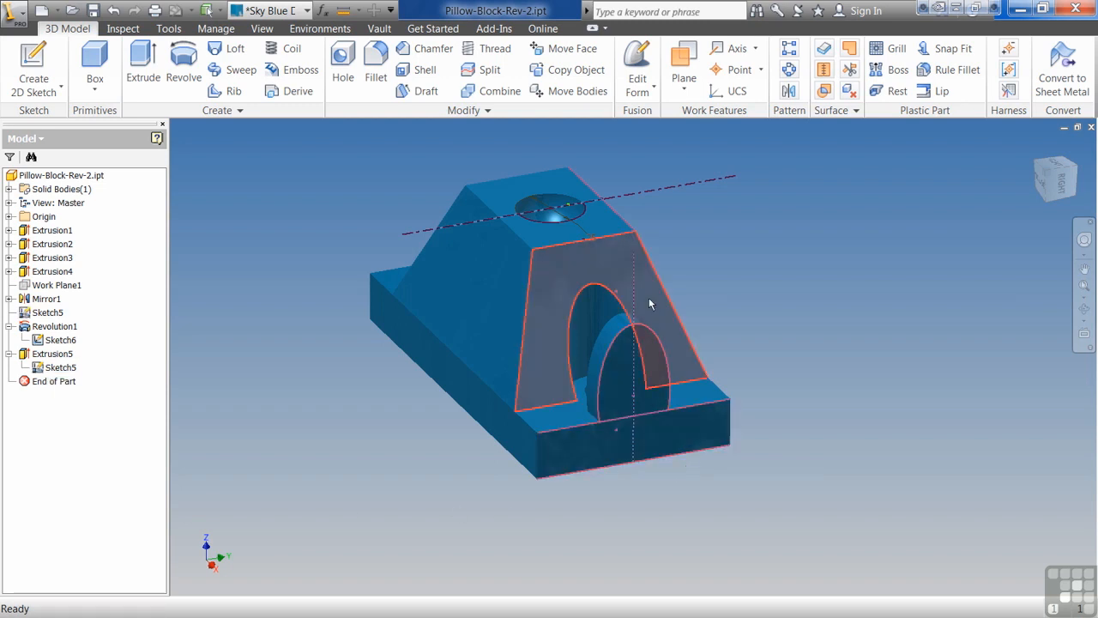
Reopen Sketch5 and draw a line about 35 mm long beyond the base's underside, continued by a perpendicular line across the block
{"action": "left_click", "coordinate": [53, 367]}
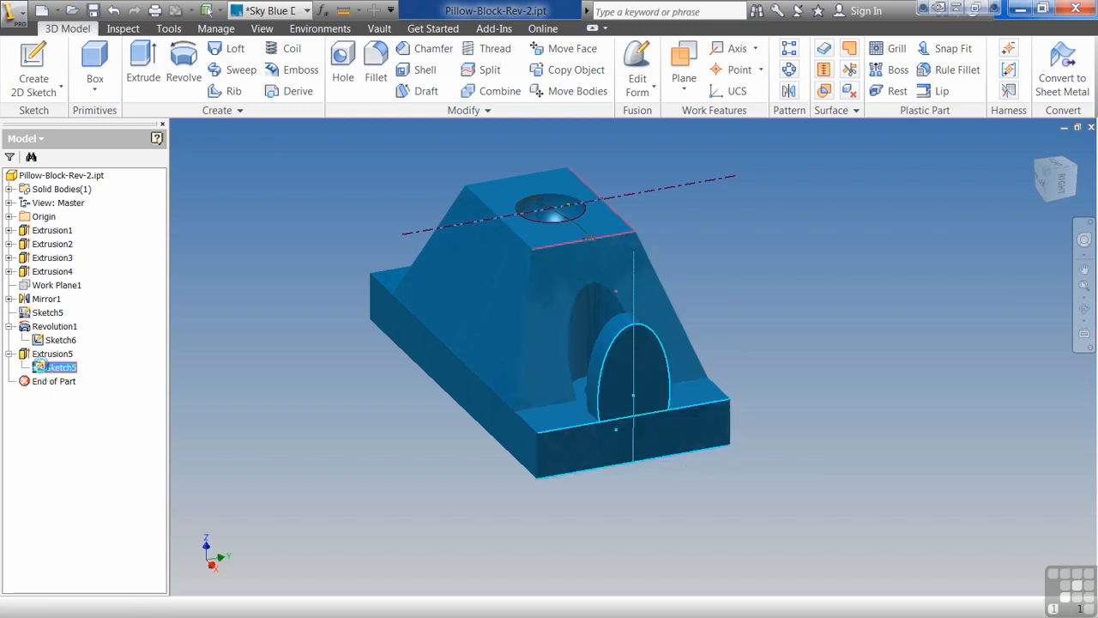
{"action": "double_click", "coordinate": [52, 367]}
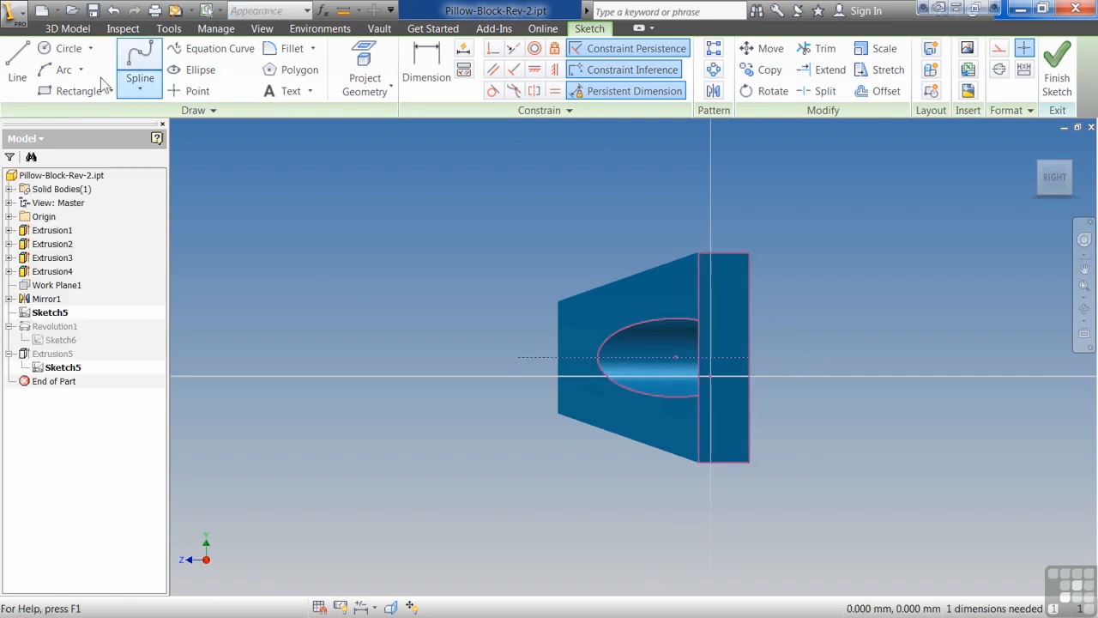
{"action": "left_click", "coordinate": [17, 64]}
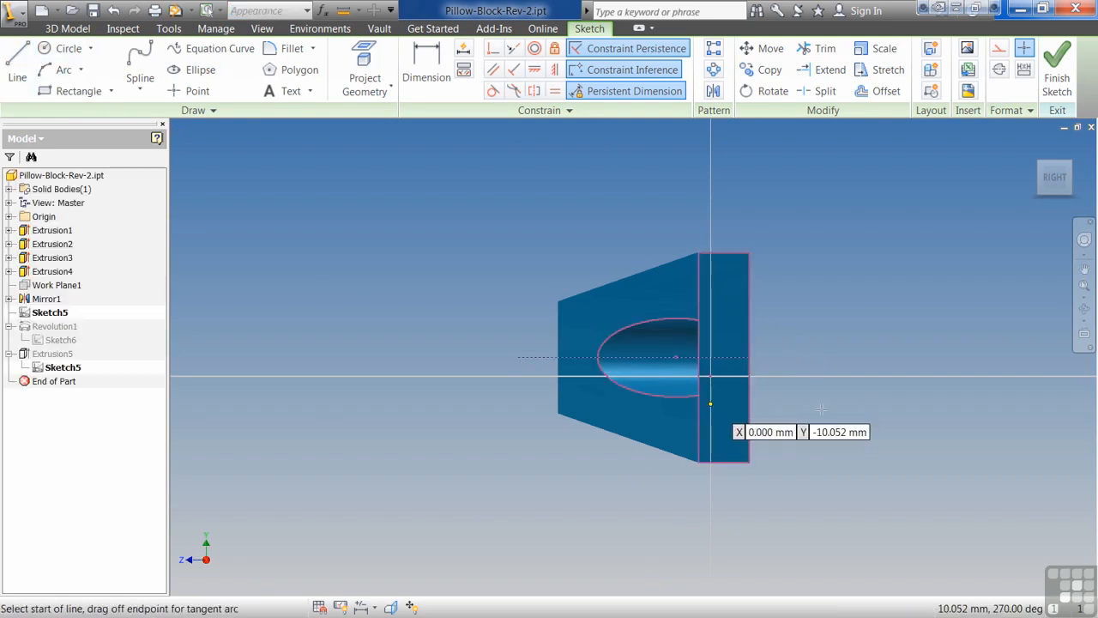
{"action": "left_click", "coordinate": [787, 393]}
{"action": "left_click", "coordinate": [787, 298]}
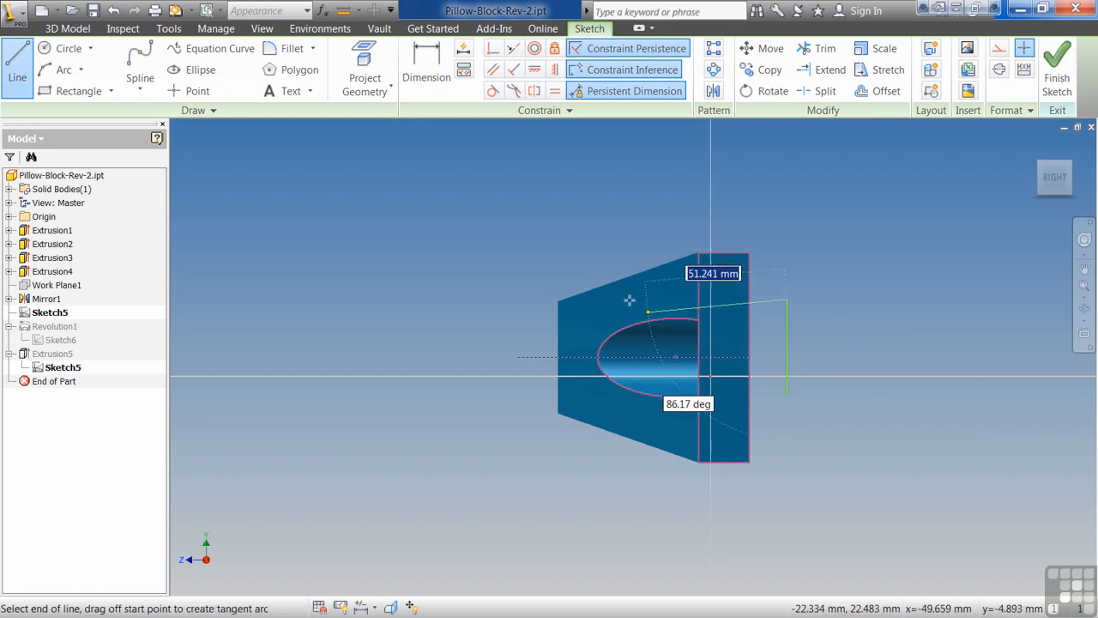
{"action": "left_click", "coordinate": [477, 299]}
{"action": "key", "text": "Escape"}
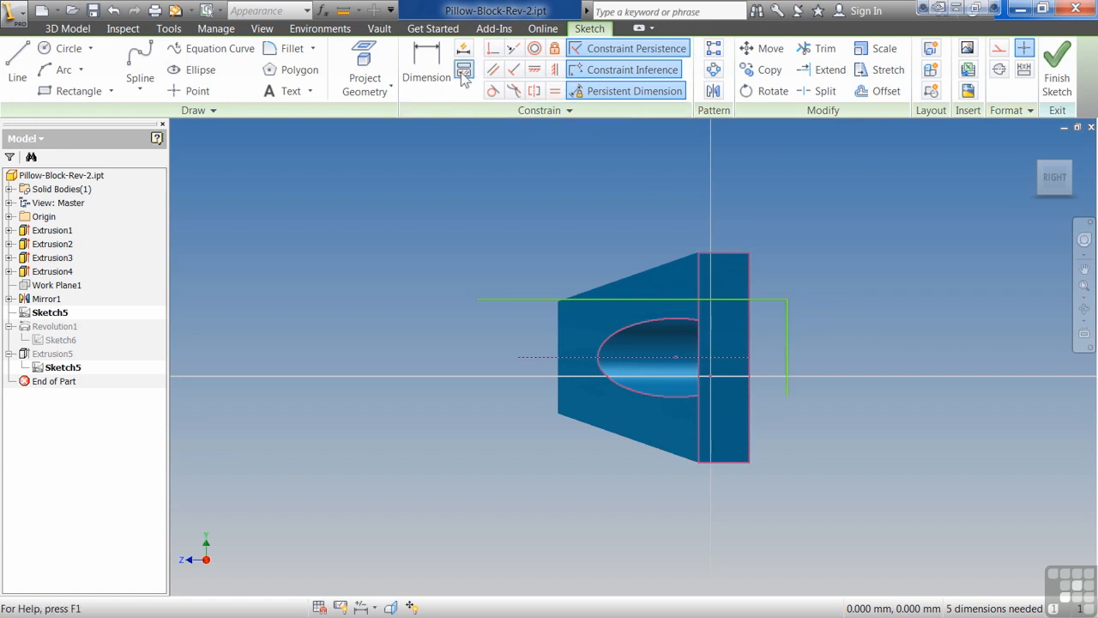
Dimension the offset between the base's bottom edge and the new line parallel to it as 15 mm
{"action": "left_click", "coordinate": [426, 69]}
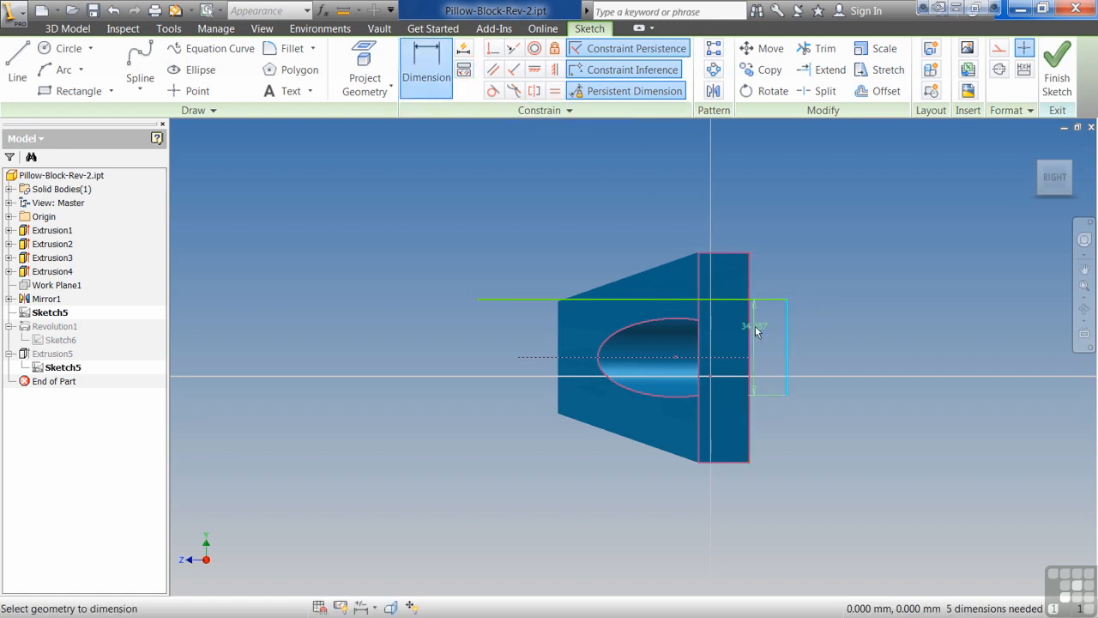
{"action": "left_click", "coordinate": [749, 333]}
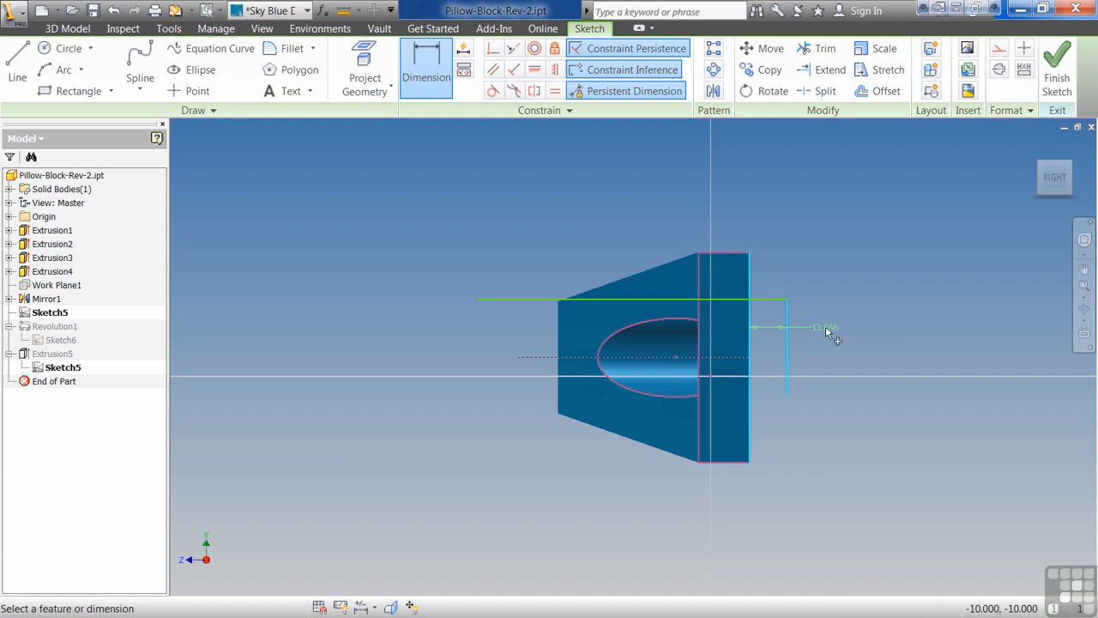
{"action": "left_click", "coordinate": [826, 327]}
{"action": "type", "text": "15"}
{"action": "key", "text": "Return"}
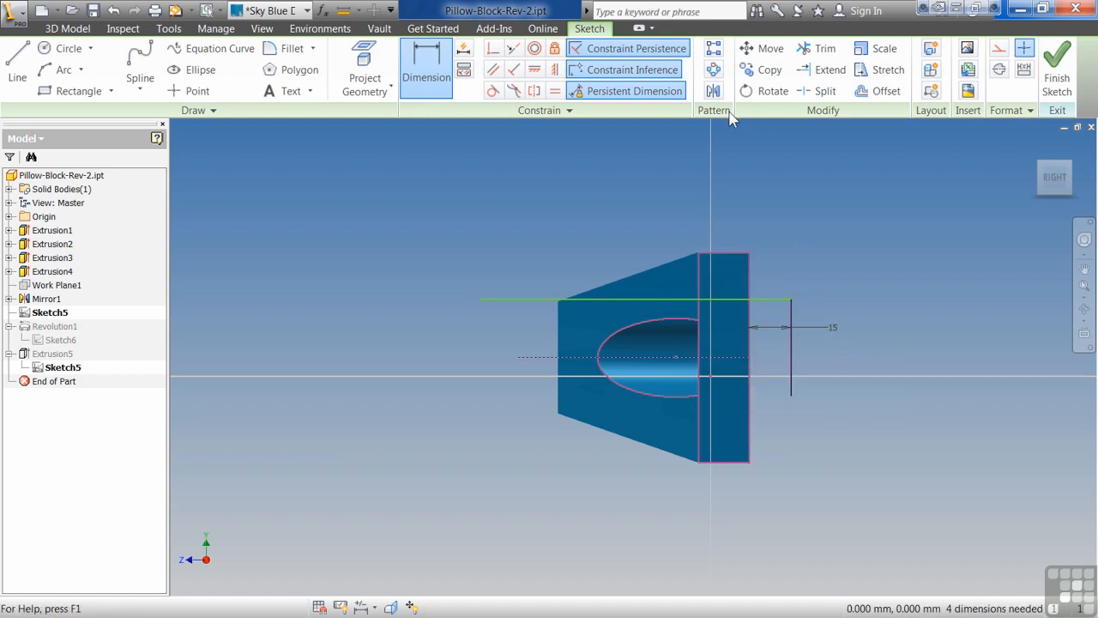
{"action": "key", "text": "Escape"}
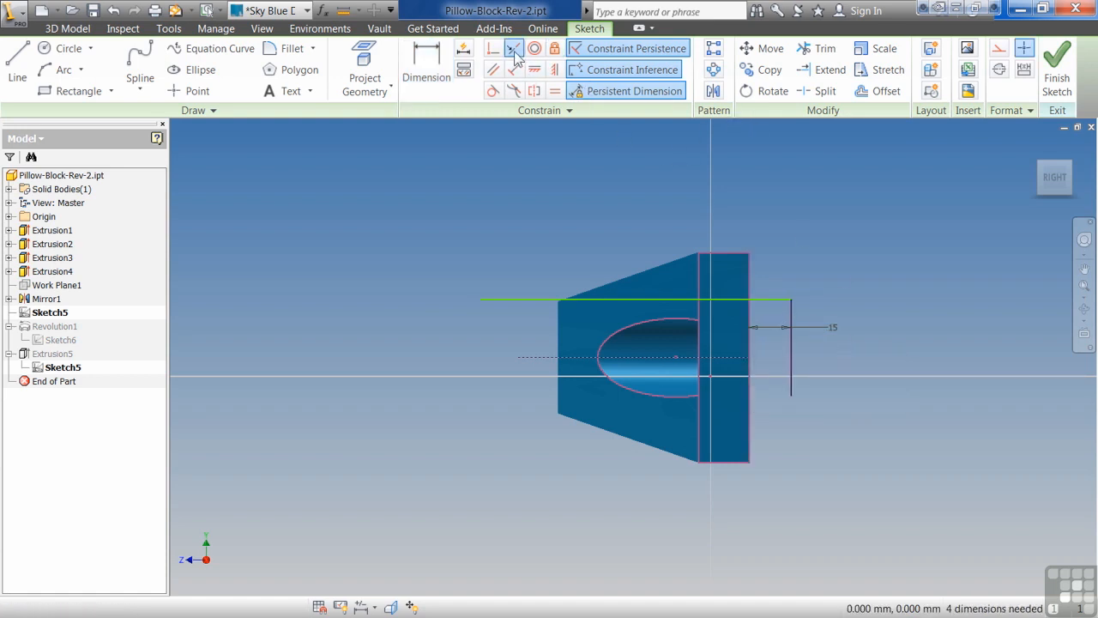
Make the long line collinear with the base's side edge and align the short line's free endpoint with the opposite base corner
{"action": "left_click", "coordinate": [513, 49]}
{"action": "left_click", "coordinate": [725, 300]}
{"action": "left_click", "coordinate": [733, 254]}
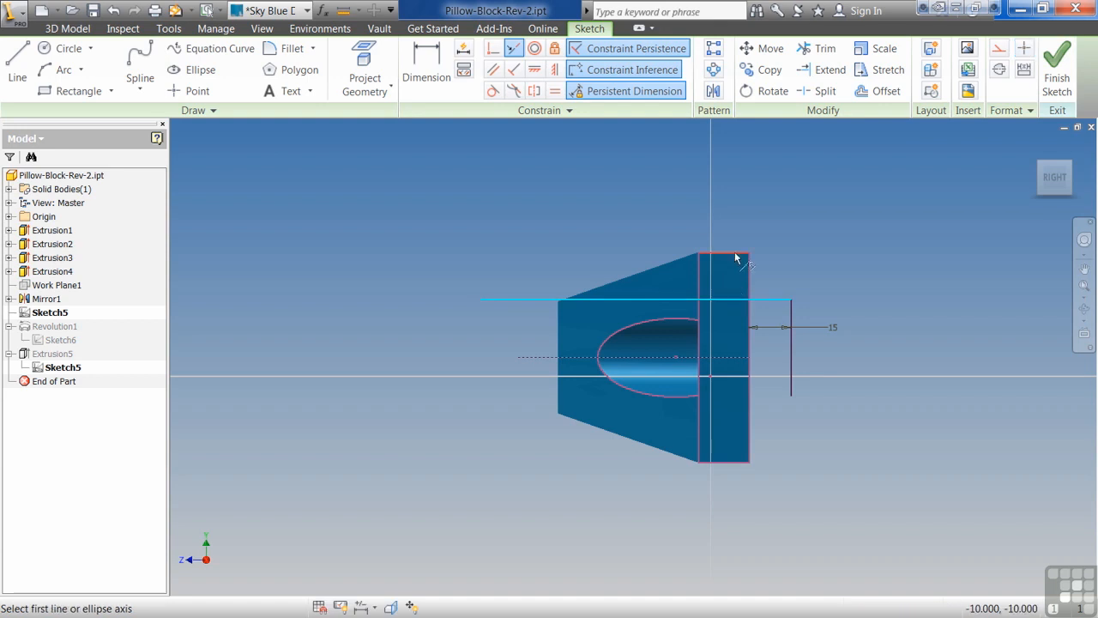
{"action": "key", "text": "Escape"}
{"action": "left_click", "coordinate": [534, 69]}
{"action": "left_click", "coordinate": [790, 396]}
{"action": "left_click", "coordinate": [749, 462]}
{"action": "key", "text": "Escape"}
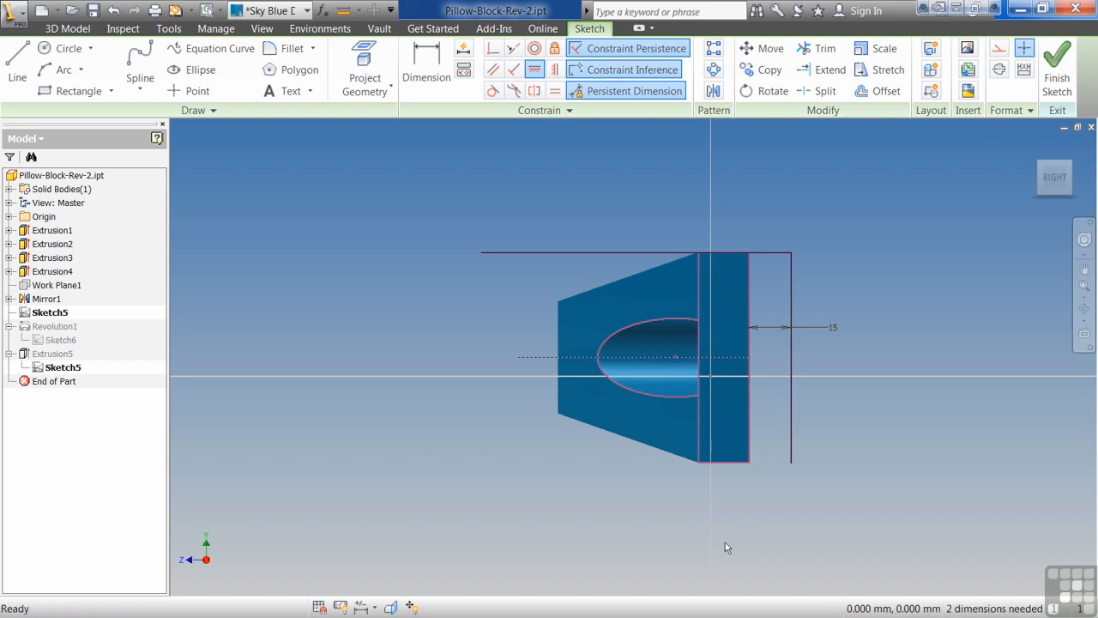
Draw a separate line about 56 mm long parallel to the long line, shift it slightly outward, and try to move the projected arch
{"action": "key", "text": "l"}
{"action": "left_click", "coordinate": [778, 425]}
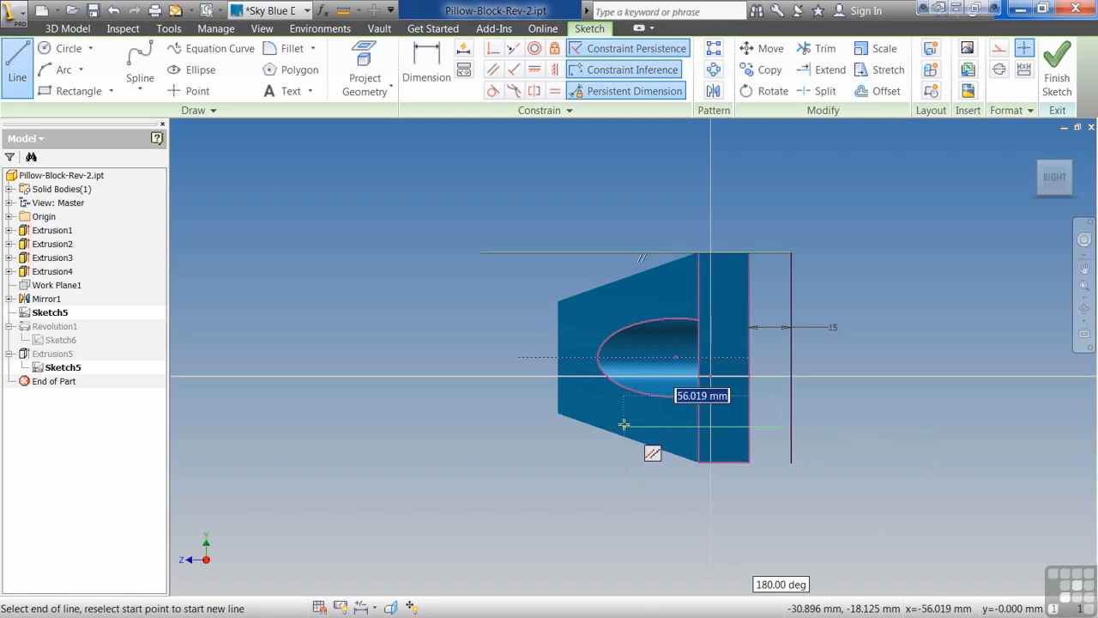
{"action": "left_click", "coordinate": [623, 426]}
{"action": "key", "text": "Escape"}
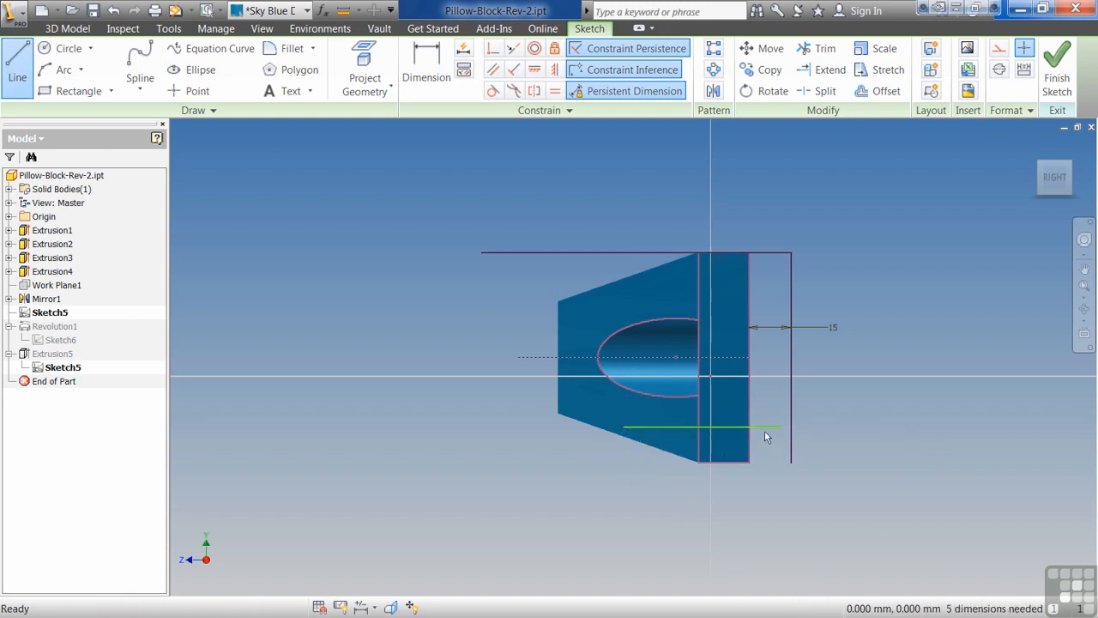
{"action": "mouse_move", "coordinate": [767, 429]}
{"action": "left_mouse_down"}
{"action": "mouse_move", "coordinate": [822, 219]}
{"action": "mouse_move", "coordinate": [654, 434]}
{"action": "mouse_move", "coordinate": [672, 401]}
{"action": "mouse_move", "coordinate": [652, 402]}
{"action": "mouse_move", "coordinate": [816, 429]}
{"action": "mouse_move", "coordinate": [767, 433]}
{"action": "left_mouse_up"}
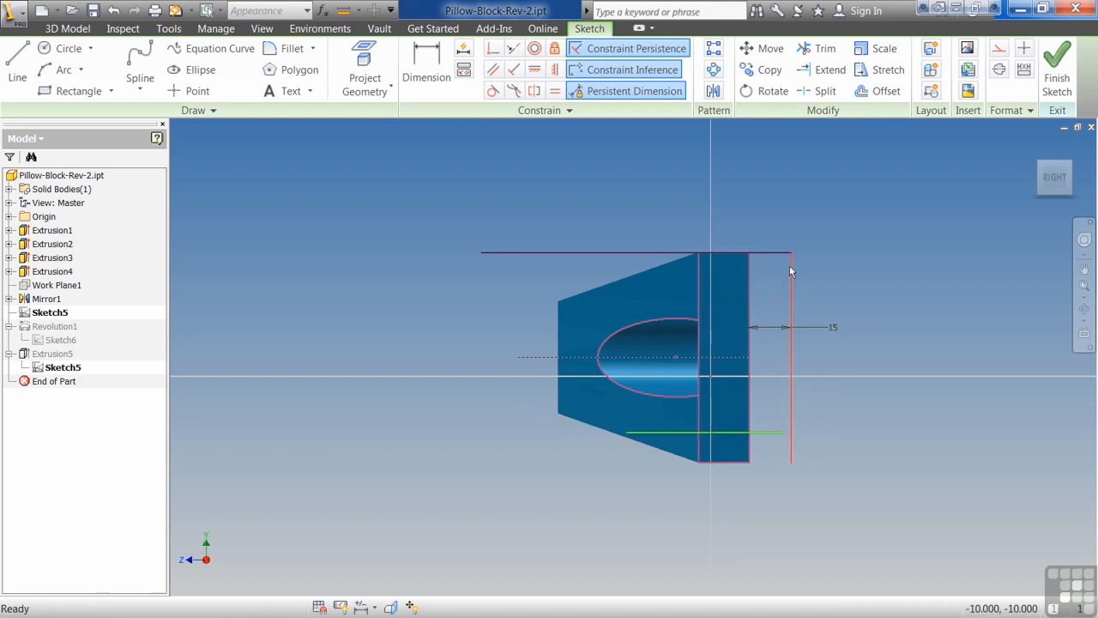
{"action": "mouse_move", "coordinate": [642, 329]}
{"action": "left_mouse_down"}
{"action": "mouse_move", "coordinate": [620, 306]}
{"action": "mouse_move", "coordinate": [640, 325]}
{"action": "left_mouse_up"}
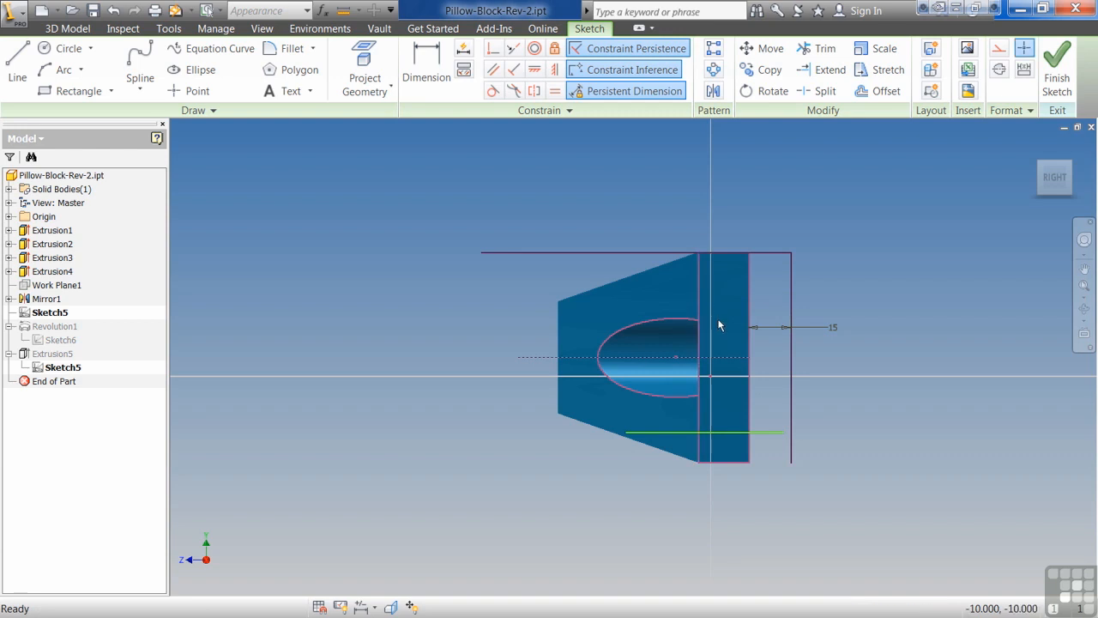
Project the outline of the trapezoidal end face with the arched cutout into the sketch
{"action": "key", "text": "F6"}
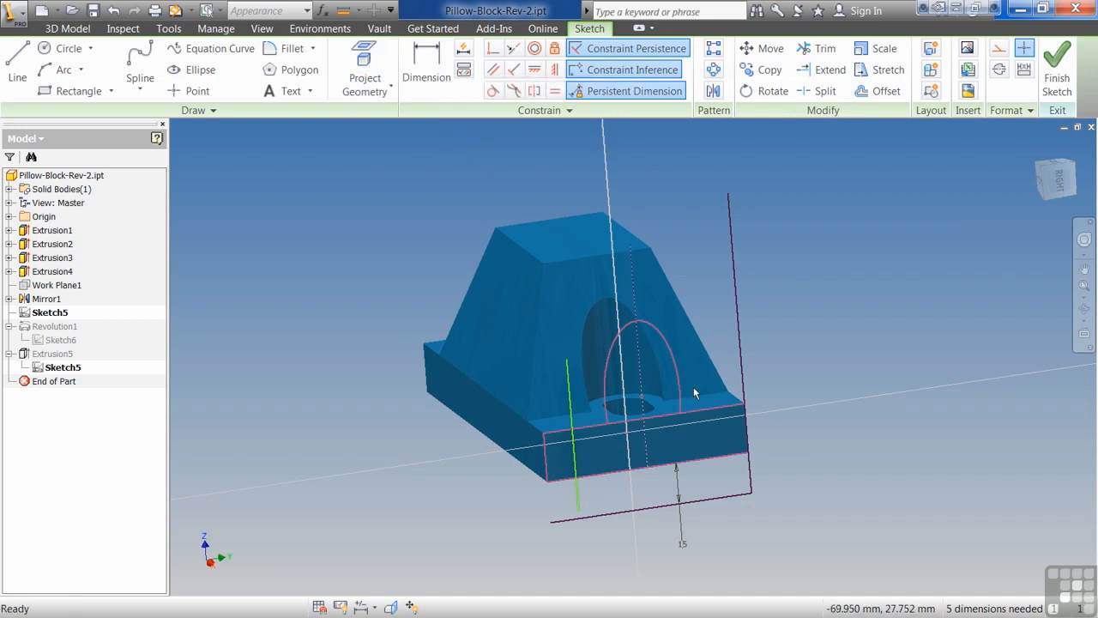
{"action": "key", "text": "F6"}
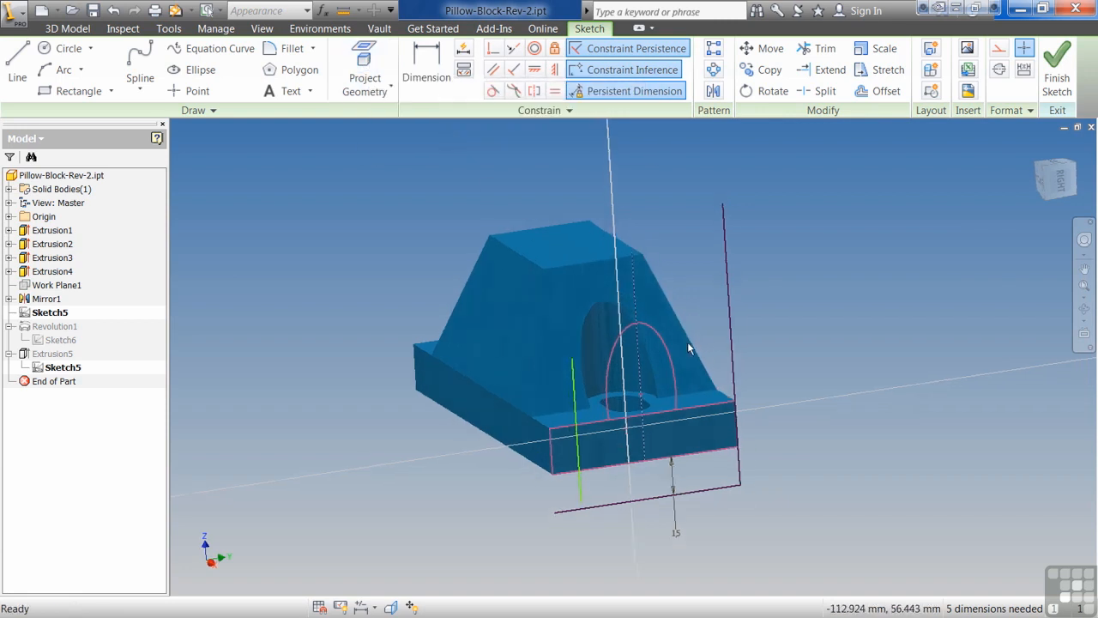
{"action": "middle_click_drag", "start_coordinate": [696, 394], "coordinate": [695, 424], "text": "shift"}
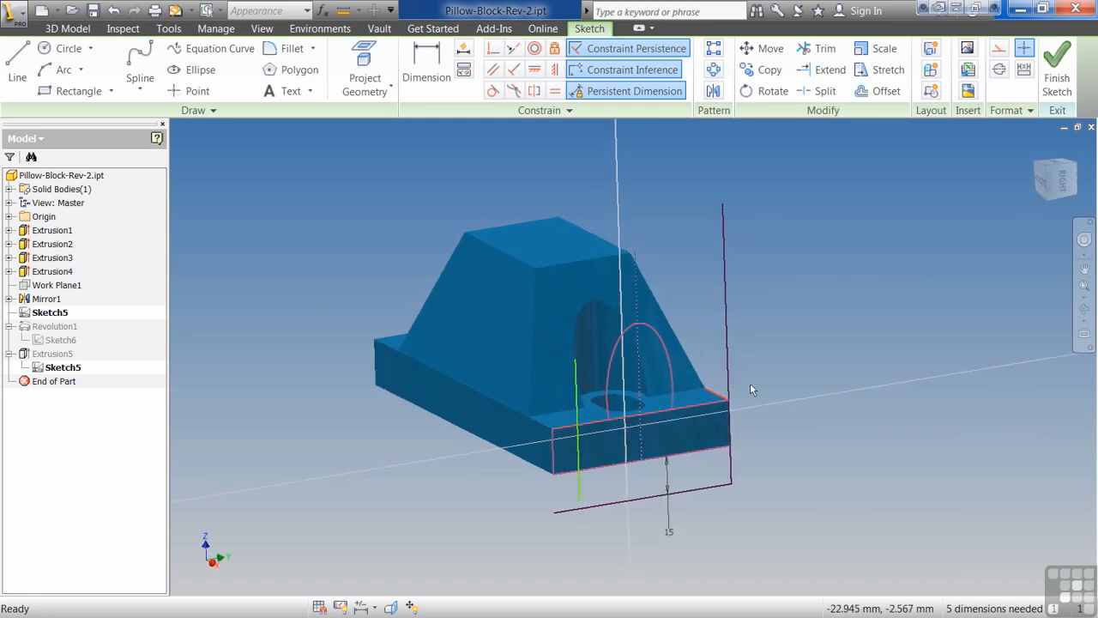
{"action": "left_click", "coordinate": [363, 69]}
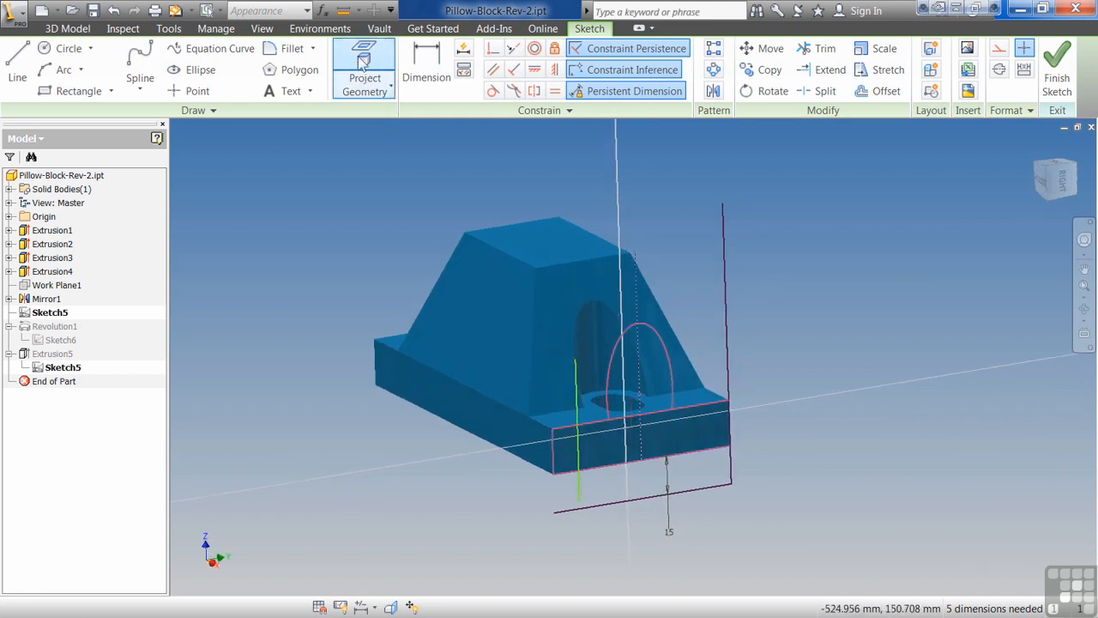
{"action": "left_click", "coordinate": [531, 321]}
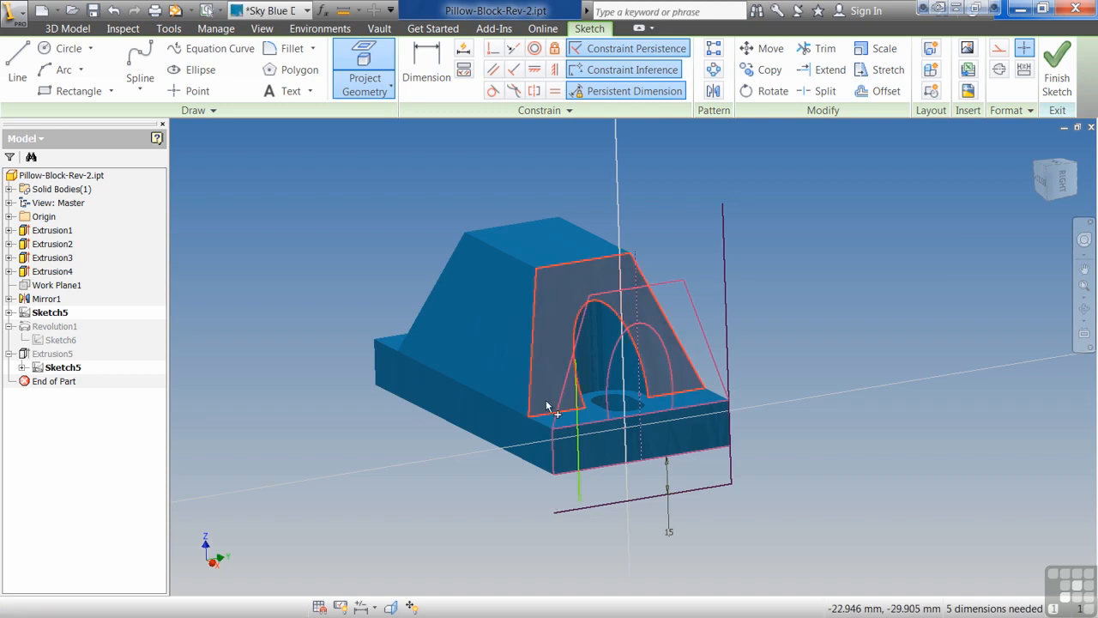
{"action": "middle_click_drag", "start_coordinate": [767, 417], "coordinate": [800, 447], "text": "shift"}
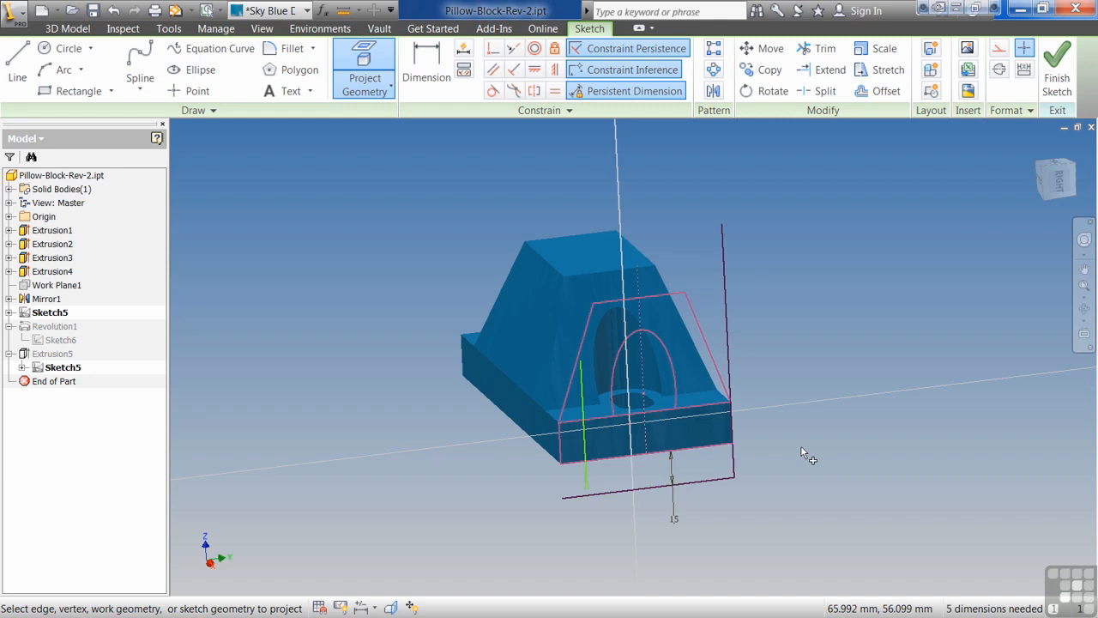
{"action": "middle_click_drag", "start_coordinate": [783, 313], "coordinate": [687, 310], "text": "shift"}
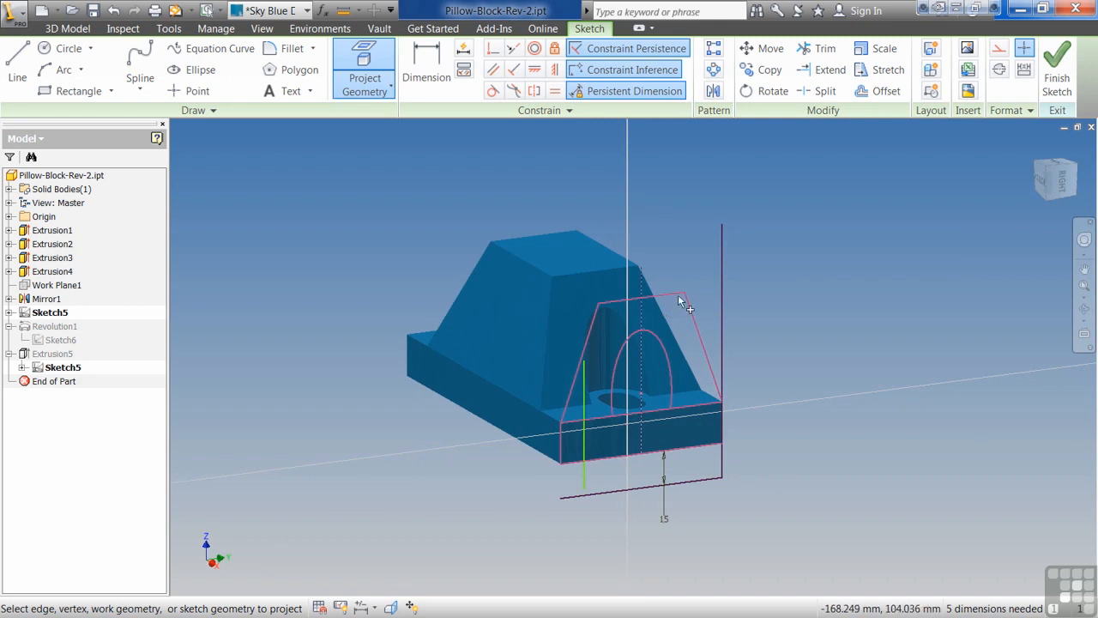
Try to break the link of a single edge, the top edge of the projected trapezoidal outline
{"action": "key", "text": "Escape"}
{"action": "right_click", "coordinate": [666, 298]}
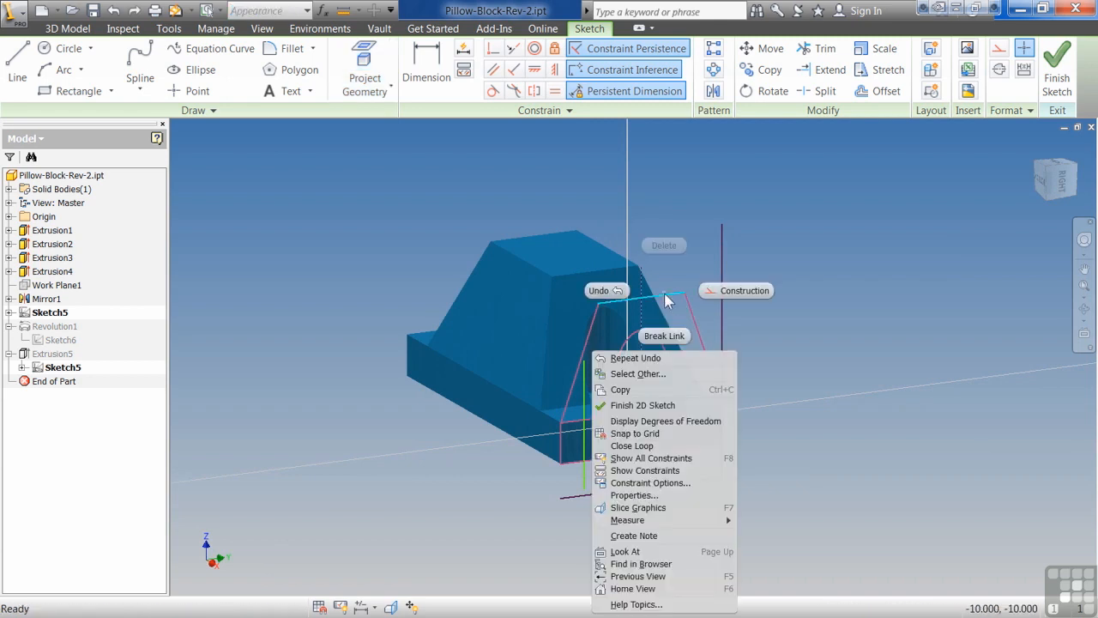
{"action": "left_click", "coordinate": [674, 336]}
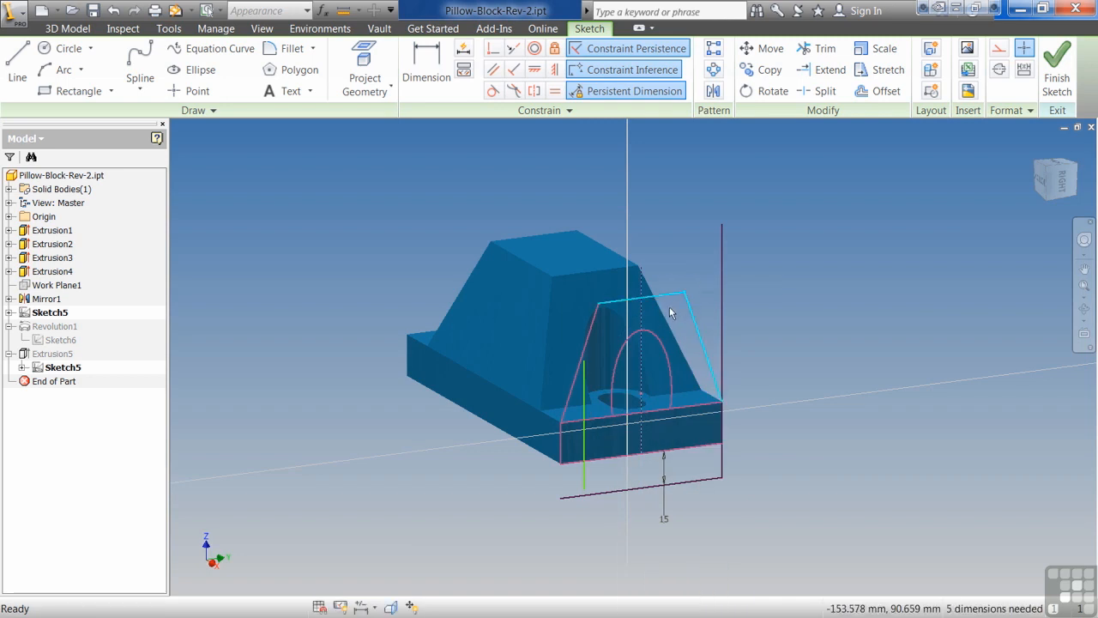
{"action": "right_click", "coordinate": [679, 297]}
{"action": "left_click", "coordinate": [679, 343]}
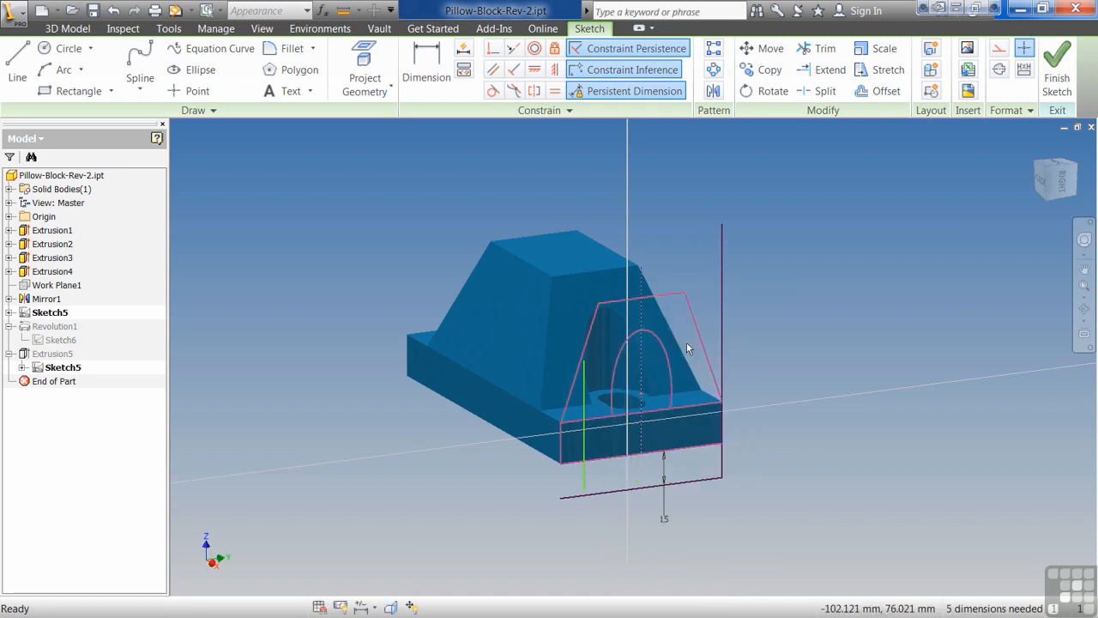
Break the link of Projected Loop1 under Sketch5 so the whole projected outline becomes free geometry
{"action": "left_click", "coordinate": [23, 367]}
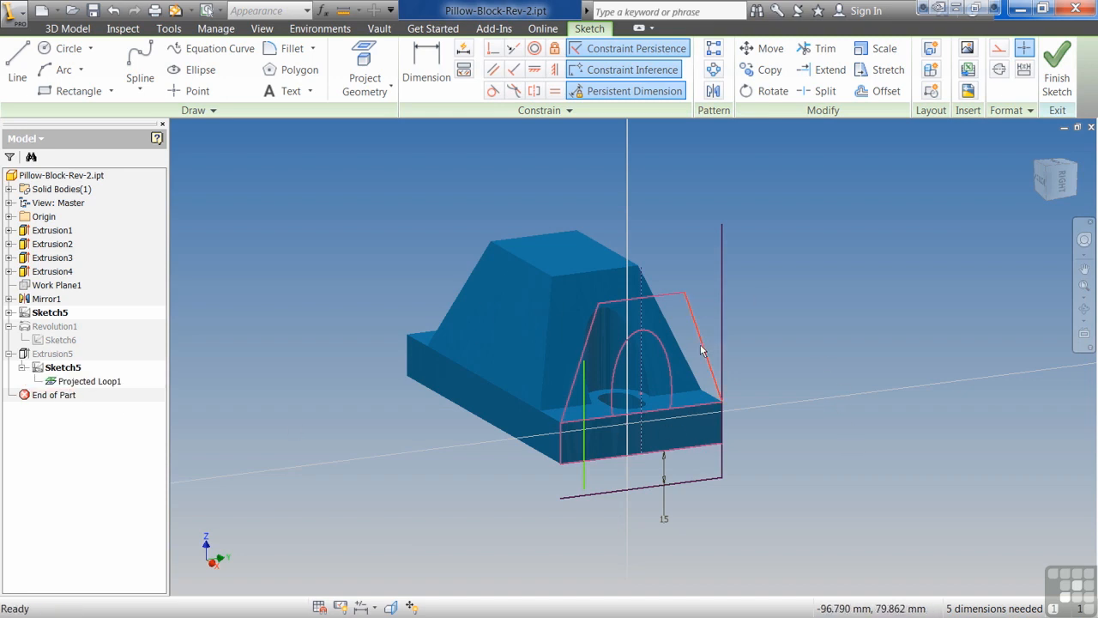
{"action": "right_click", "coordinate": [105, 382]}
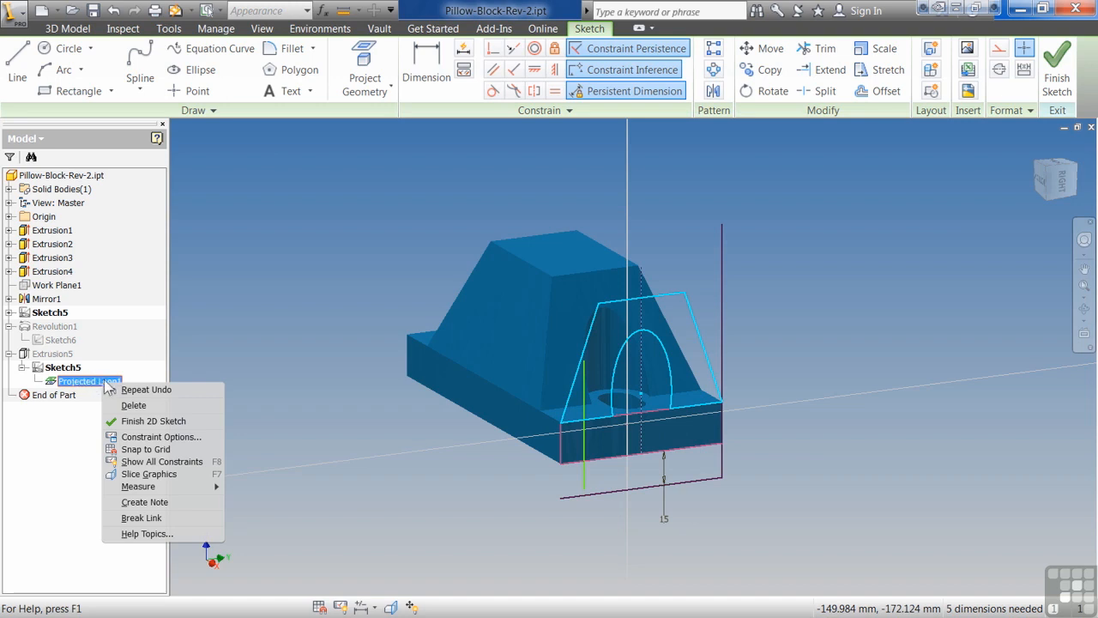
{"action": "left_click", "coordinate": [153, 517]}
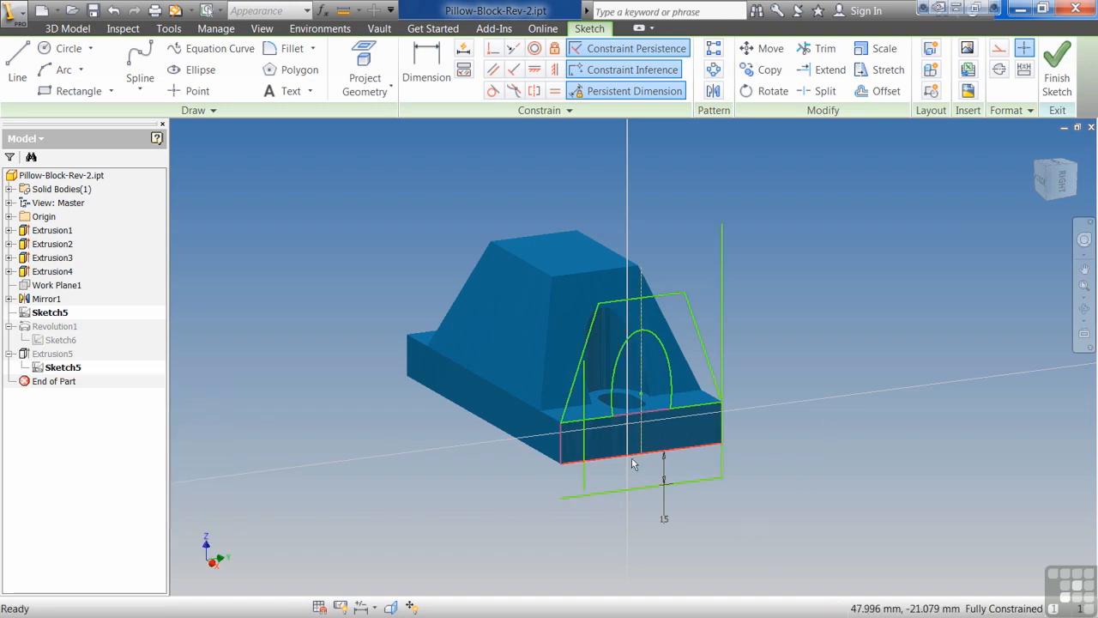
Replace the unlinked outline's top line with a projection of the end face's top edge and break that line's link
{"action": "left_click", "coordinate": [679, 297]}
{"action": "key", "text": "Delete"}
{"action": "left_click", "coordinate": [365, 67]}
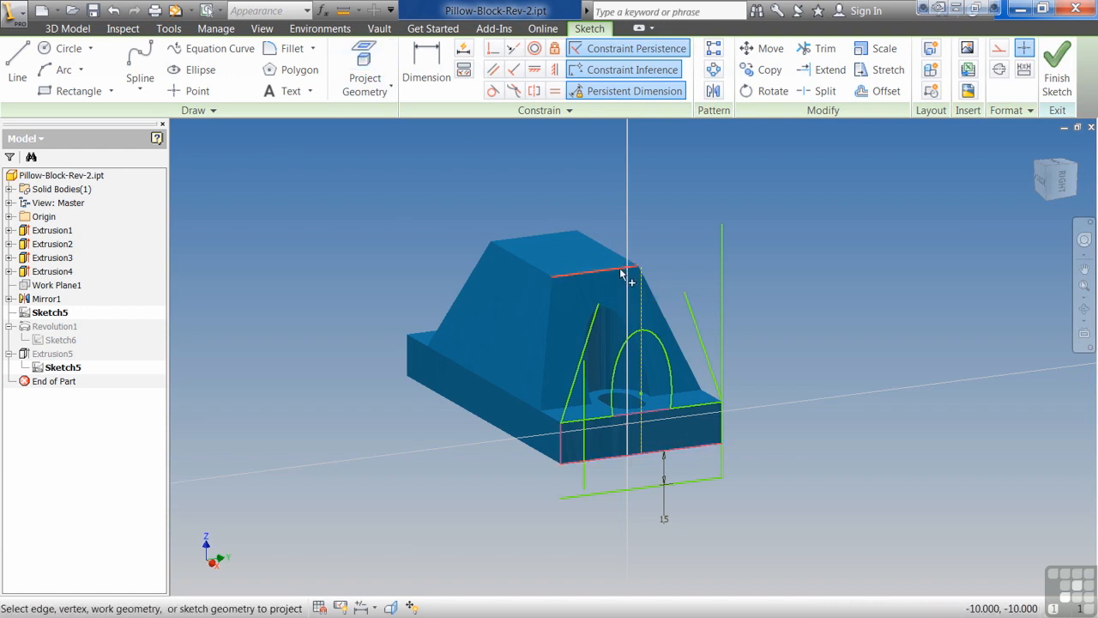
{"action": "left_click", "coordinate": [660, 296]}
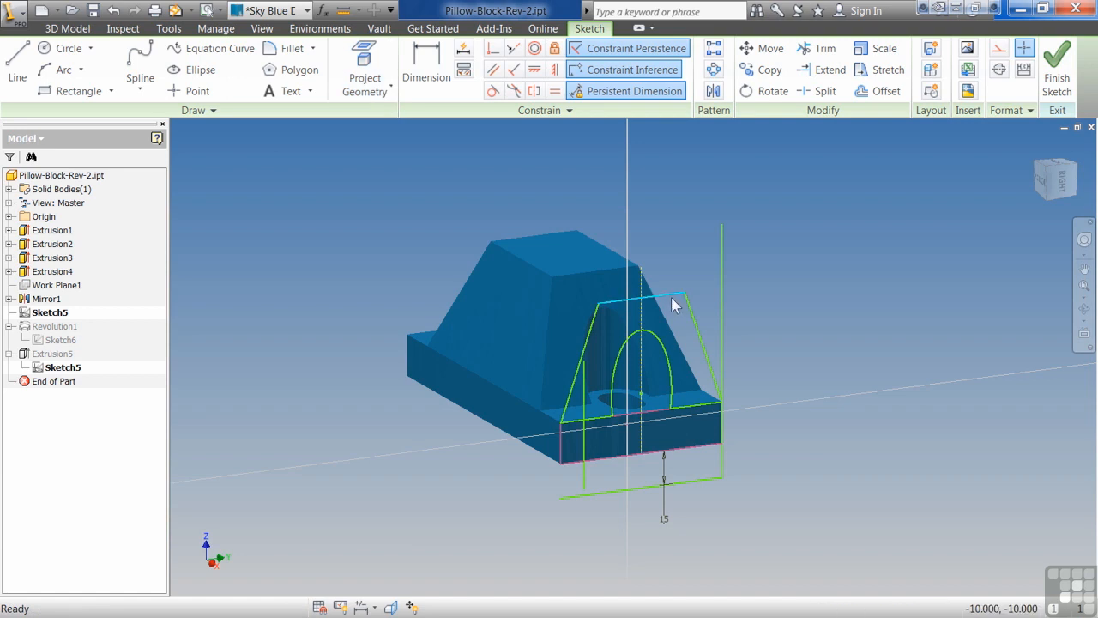
{"action": "right_click", "coordinate": [674, 299]}
{"action": "left_click", "coordinate": [684, 342]}
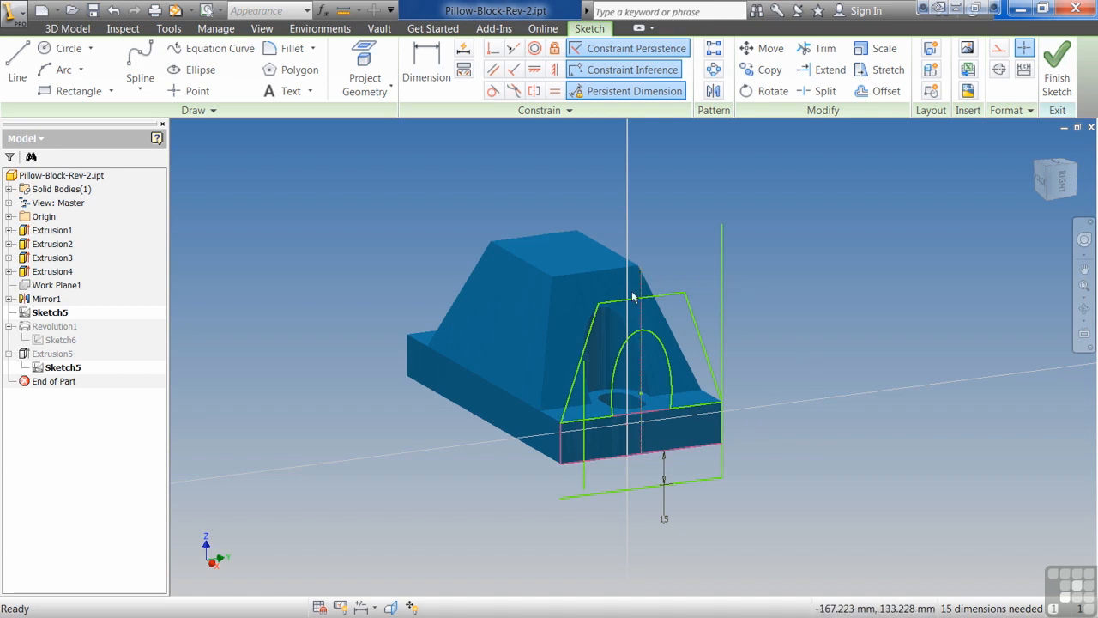
Stretch the unlinked trapezoid outward by its upper corner and side line, and undo everything back to the linked Projected Loop1
{"action": "mouse_move", "coordinate": [684, 296]}
{"action": "left_mouse_down"}
{"action": "mouse_move", "coordinate": [831, 273]}
{"action": "mouse_move", "coordinate": [786, 271]}
{"action": "mouse_move", "coordinate": [772, 170]}
{"action": "left_mouse_up"}
{"action": "left_click_drag", "start_coordinate": [589, 329], "coordinate": [390, 331]}
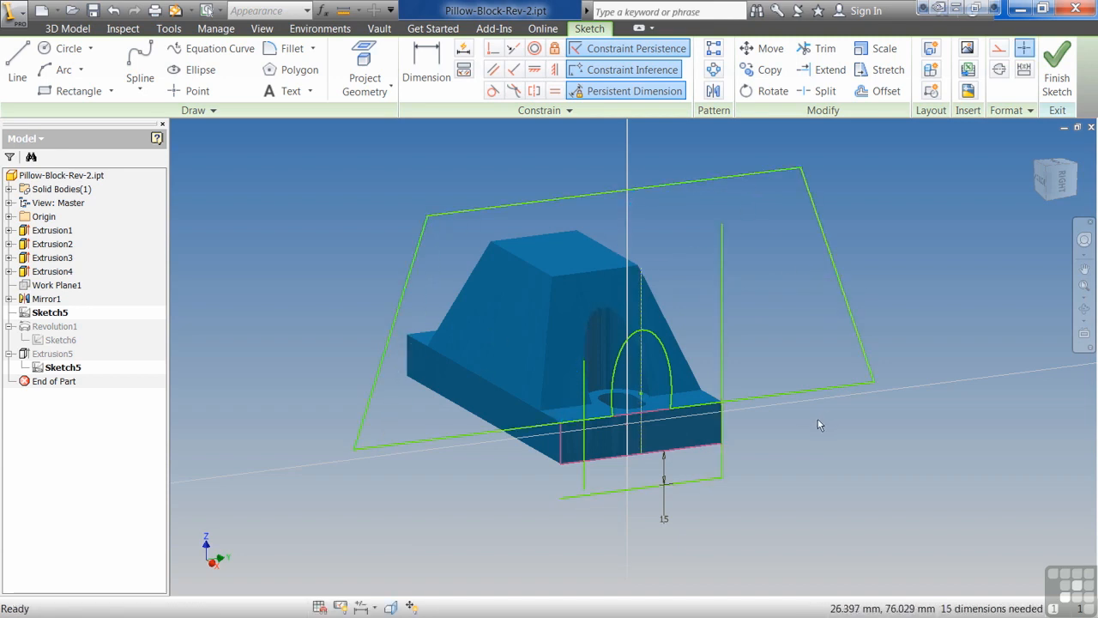
{"action": "left_click", "coordinate": [114, 10]}
{"action": "left_click", "coordinate": [114, 10]}
{"action": "left_click", "coordinate": [114, 10]}
{"action": "left_click", "coordinate": [114, 10]}
{"action": "left_click", "coordinate": [114, 10]}
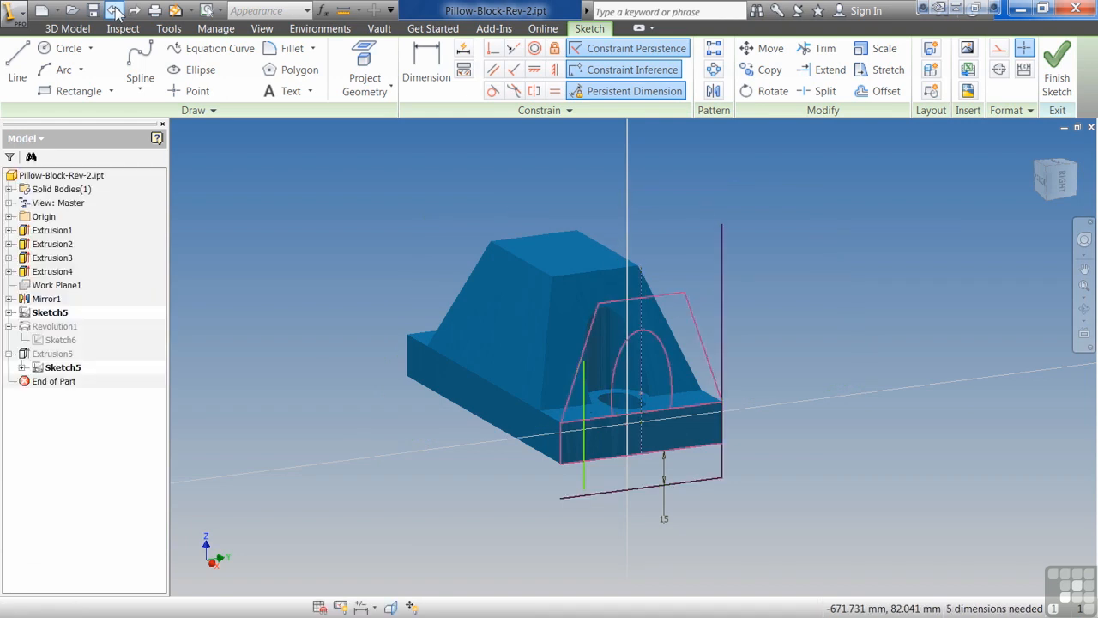
Finish editing Sketch5 and open Revolution1's Sketch6 for editing in an angled view
{"action": "left_click", "coordinate": [1057, 70]}
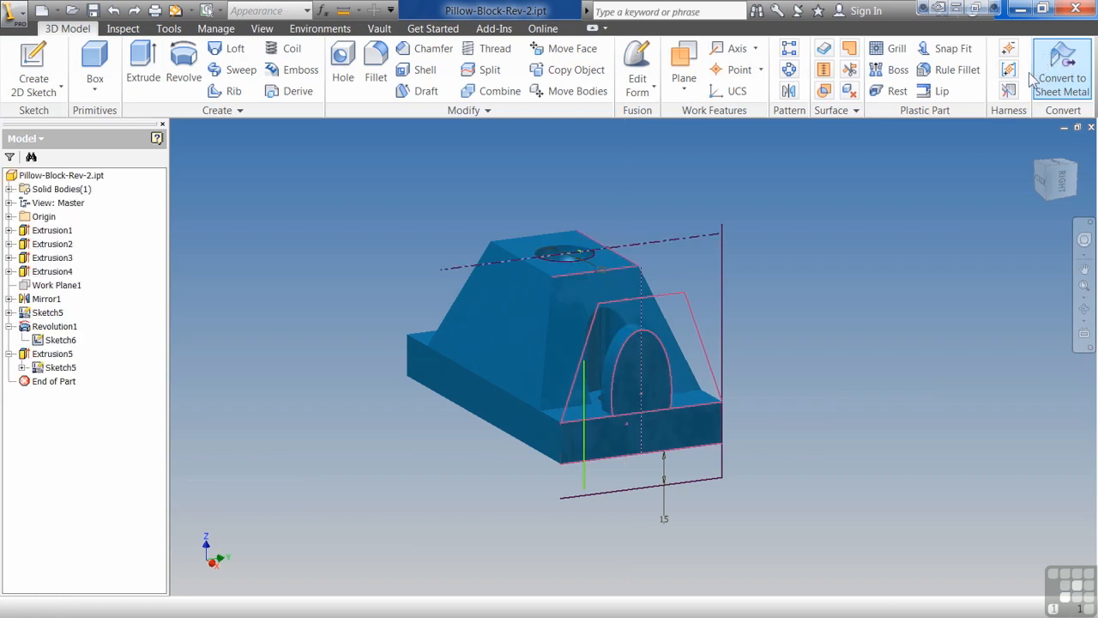
{"action": "double_click", "coordinate": [60, 340]}
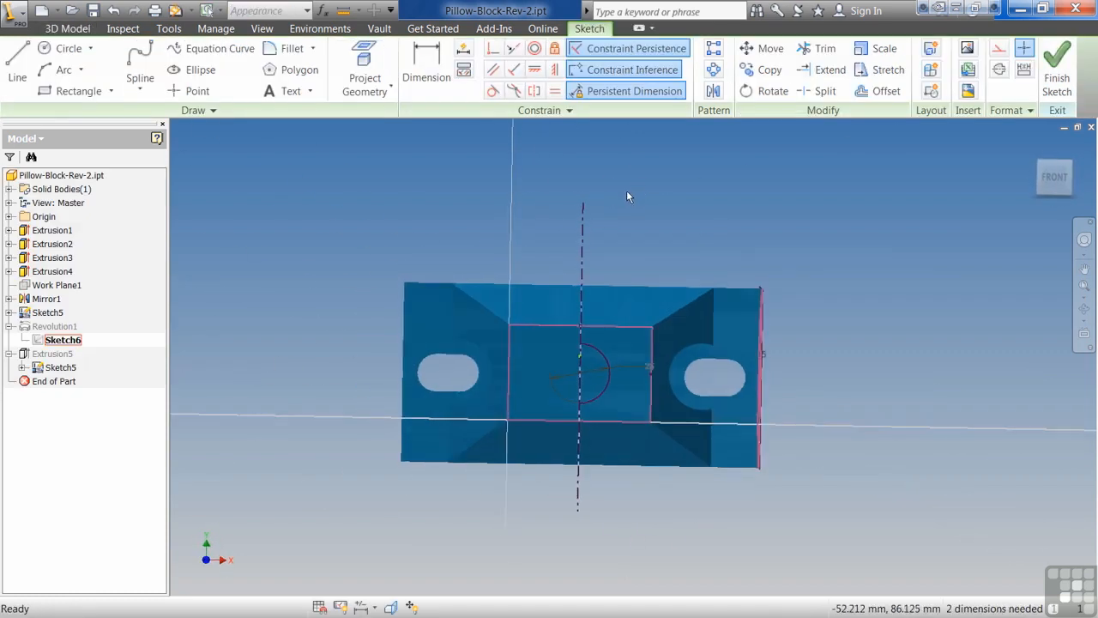
{"action": "key", "text": "F5"}
{"action": "mouse_move", "coordinate": [648, 305]}
{"action": "middle_mouse_down", "text": "shift"}
{"action": "mouse_move", "coordinate": [615, 336]}
{"action": "mouse_move", "coordinate": [730, 296]}
{"action": "middle_mouse_up", "text": "shift"}
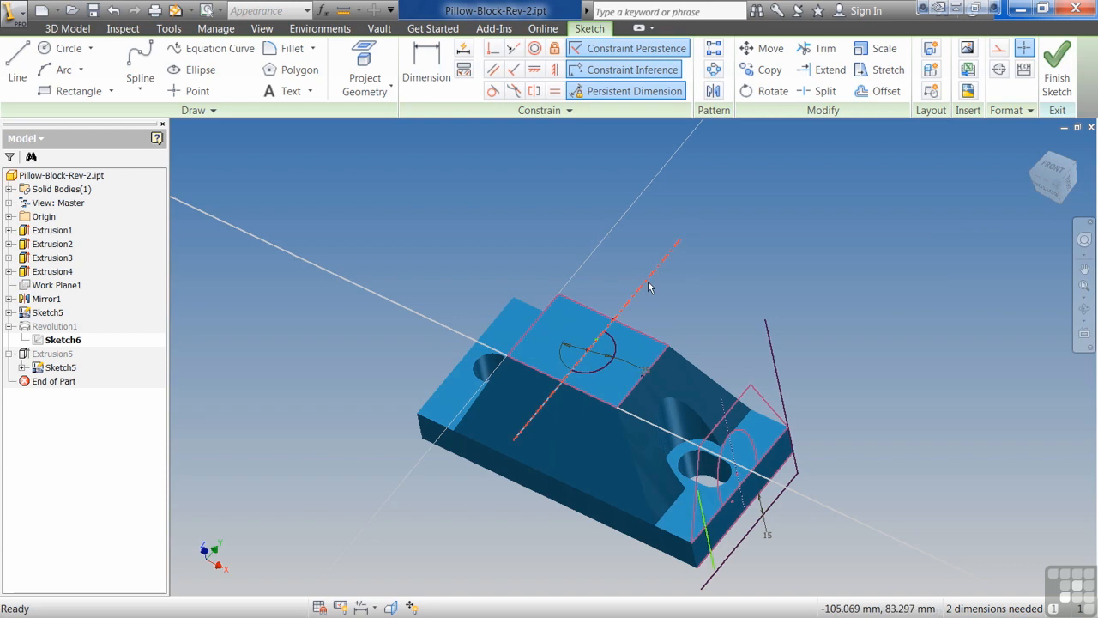
Draw a short separate line in Sketch6 beside the existing centerline and format it as a centerline
{"action": "left_click", "coordinate": [19, 63]}
{"action": "left_click", "coordinate": [795, 280]}
{"action": "key", "text": "Escape"}
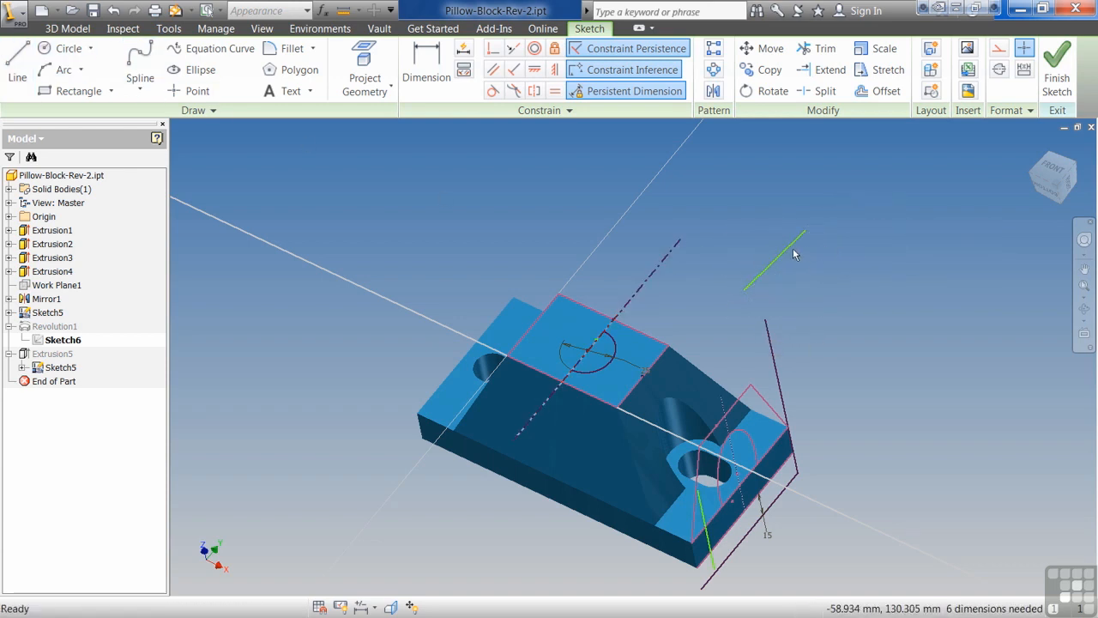
{"action": "left_click", "coordinate": [793, 246]}
{"action": "left_click", "coordinate": [998, 72]}
{"action": "left_click", "coordinate": [839, 261]}
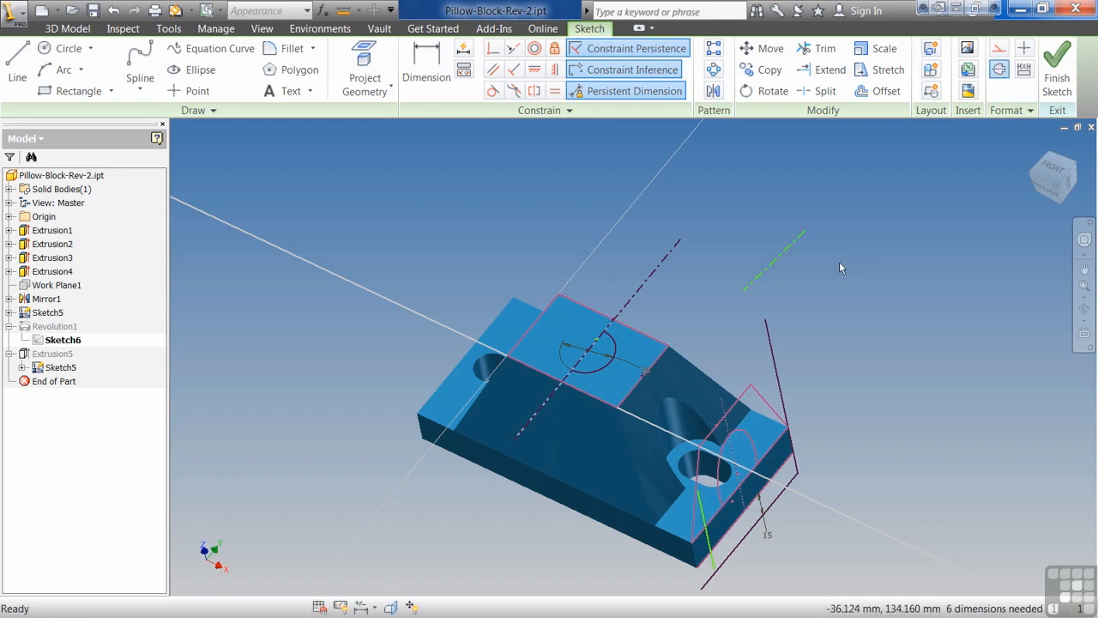
Switch the short line back to normal format and give it combined construction and centerline formatting
{"action": "left_click", "coordinate": [788, 251]}
{"action": "left_click", "coordinate": [998, 70]}
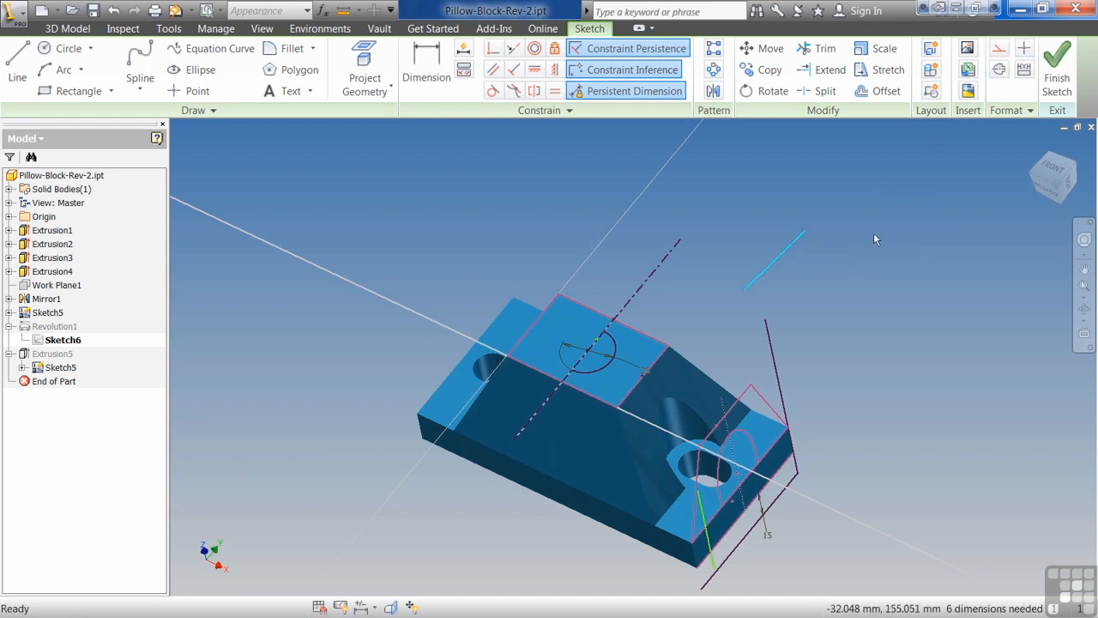
{"action": "left_click", "coordinate": [787, 252]}
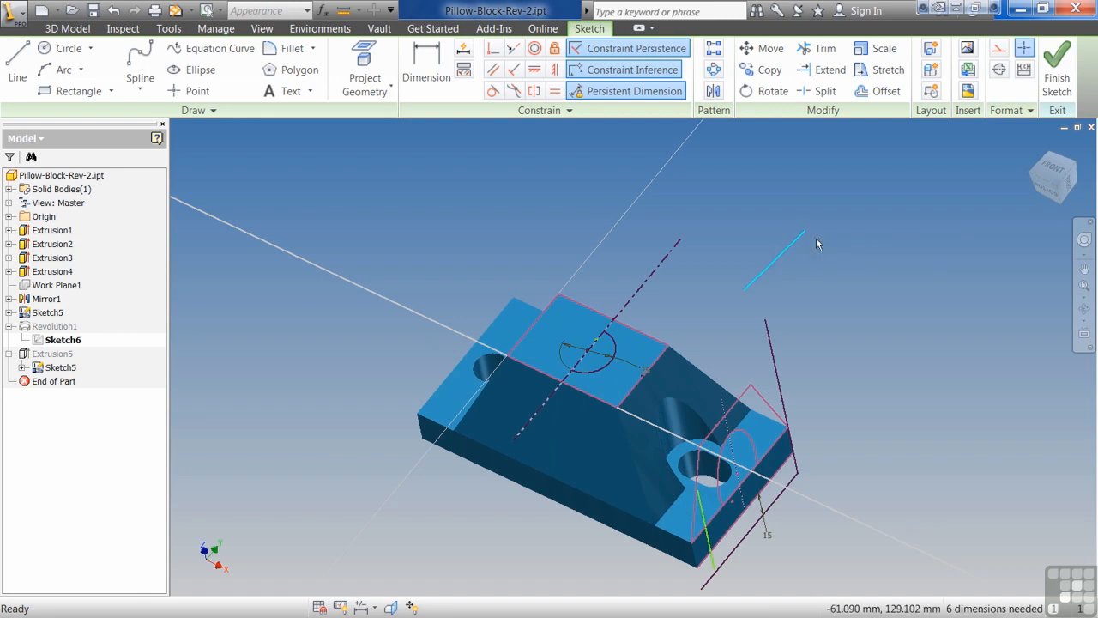
{"action": "left_click", "coordinate": [999, 69]}
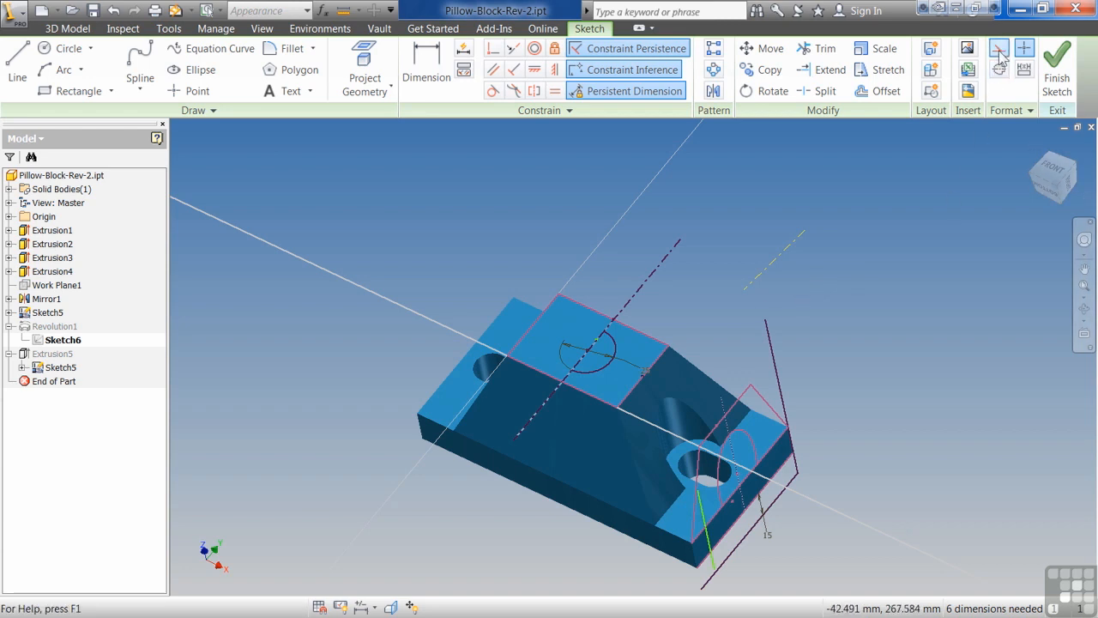
Draw two connected lines in construction format above the part, the first about 87 mm long
{"action": "left_click", "coordinate": [23, 68]}
{"action": "left_click", "coordinate": [697, 181]}
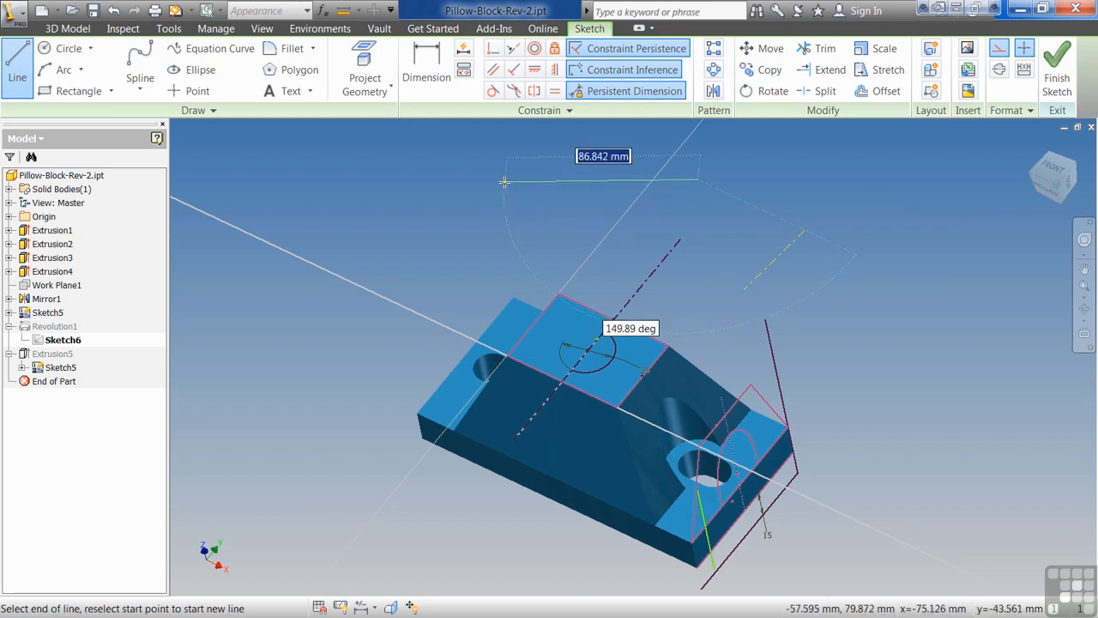
{"action": "left_click", "coordinate": [504, 182]}
{"action": "left_click", "coordinate": [427, 244]}
{"action": "key", "text": "Escape"}
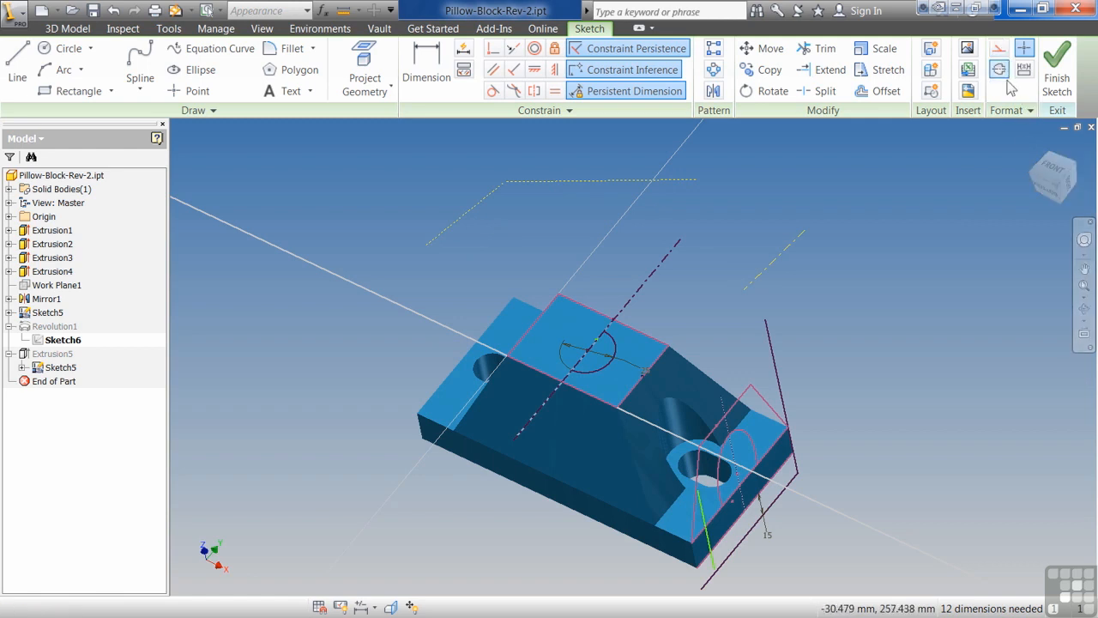
Draw a separate line in centerline format beyond the short reformatted line, with construction format off
{"action": "left_click", "coordinate": [20, 70]}
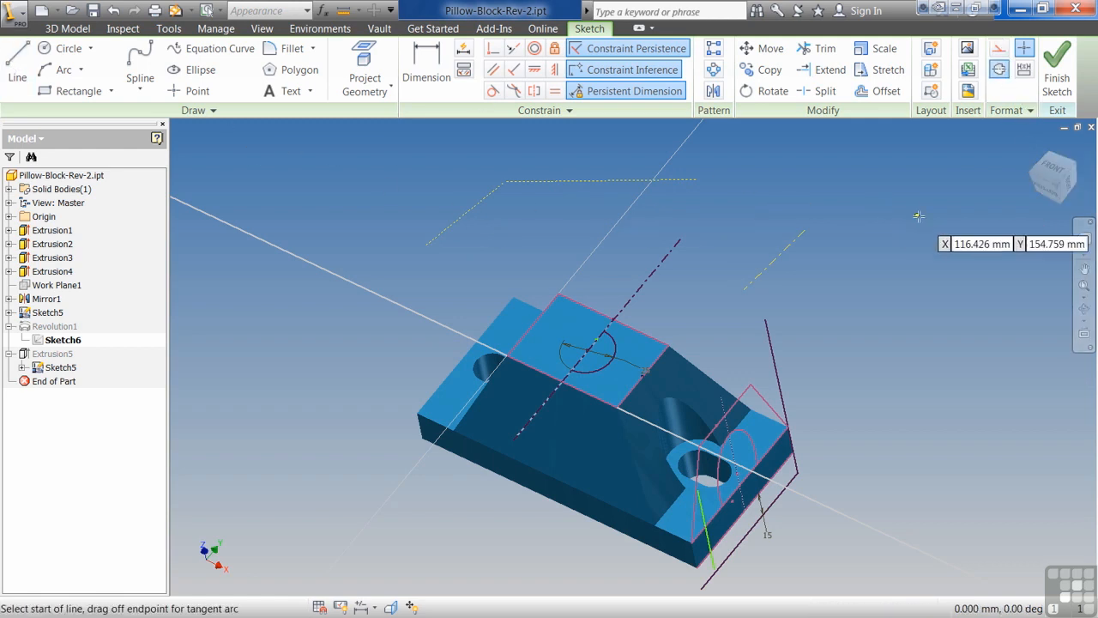
{"action": "left_click", "coordinate": [891, 232]}
{"action": "left_click", "coordinate": [828, 316]}
{"action": "key", "text": "Escape"}
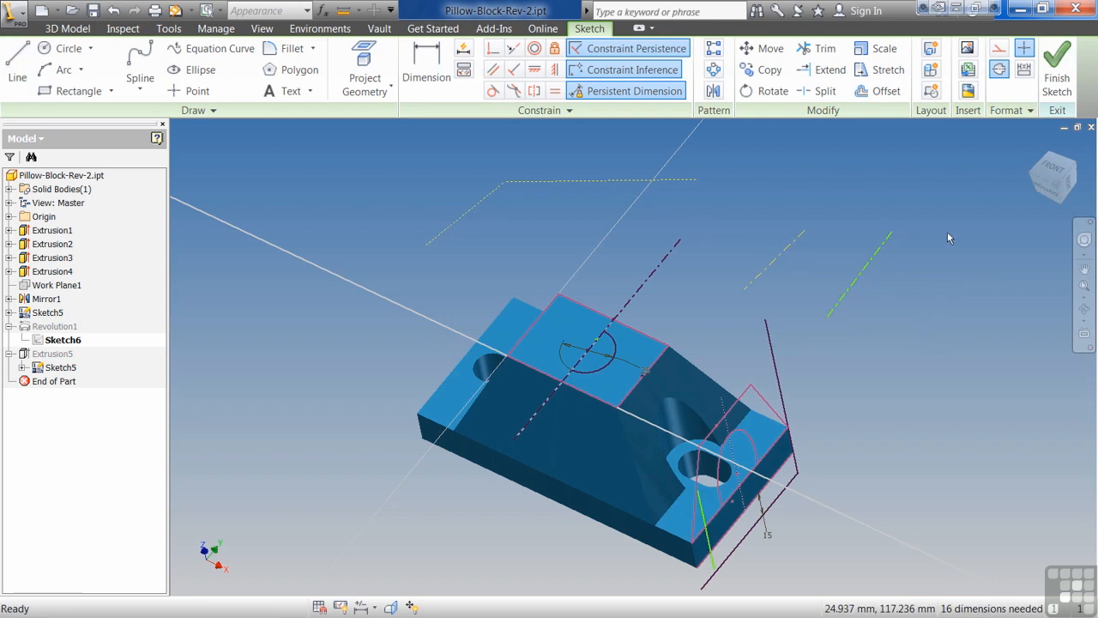
Delete all the practice construction lines and centerlines from Sketch6, keeping the original revolve profile and axis
{"action": "left_click_drag", "start_coordinate": [905, 305], "coordinate": [776, 209]}
{"action": "key", "text": "Delete"}
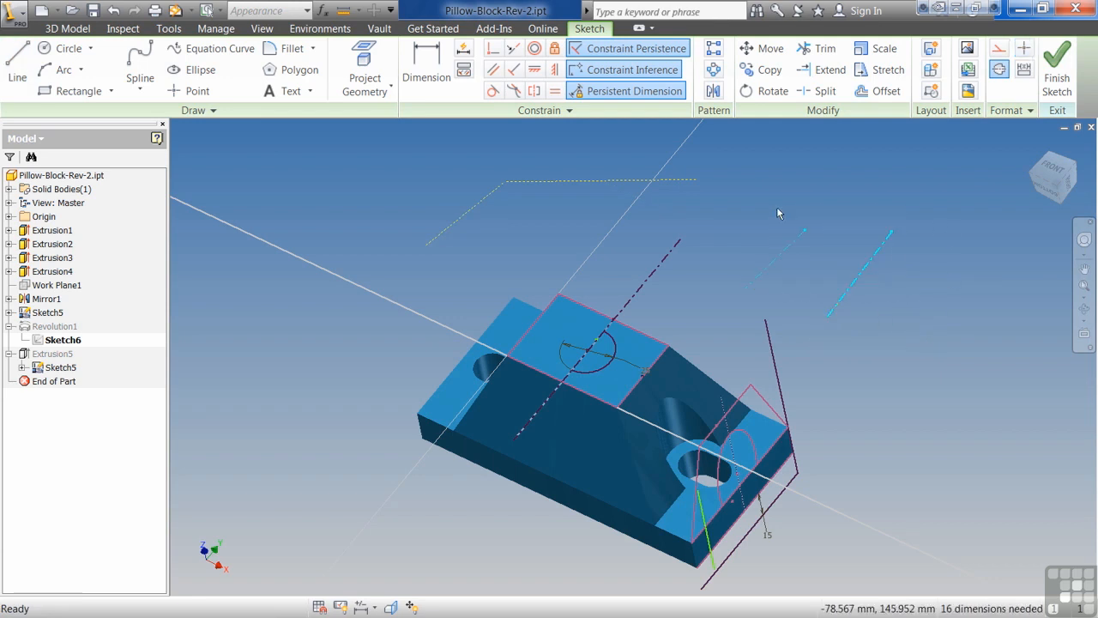
{"action": "left_click_drag", "start_coordinate": [674, 208], "coordinate": [626, 165]}
{"action": "key", "text": "Delete"}
{"action": "left_click_drag", "start_coordinate": [515, 233], "coordinate": [370, 168]}
{"action": "key", "text": "Delete"}
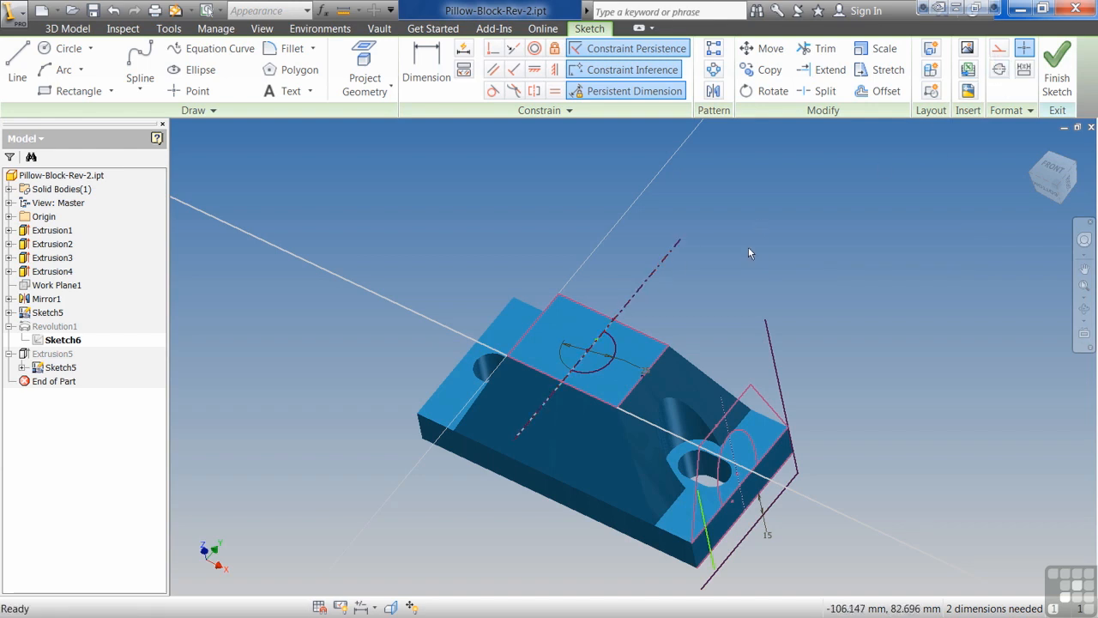
{"action": "middle_click_drag", "start_coordinate": [719, 342], "coordinate": [373, 431], "text": "shift"}
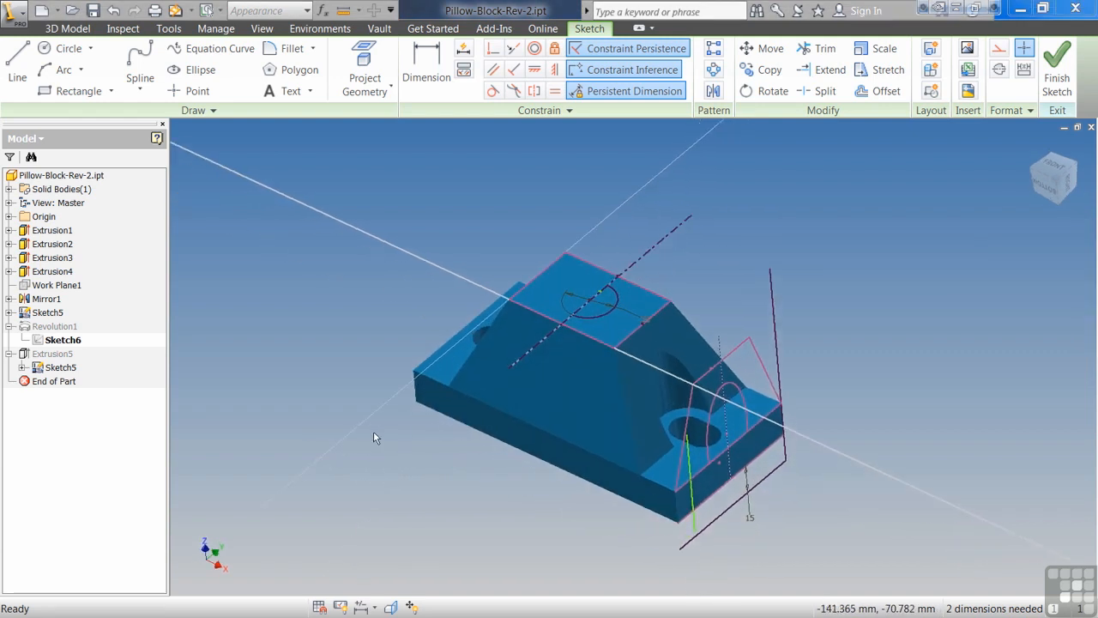